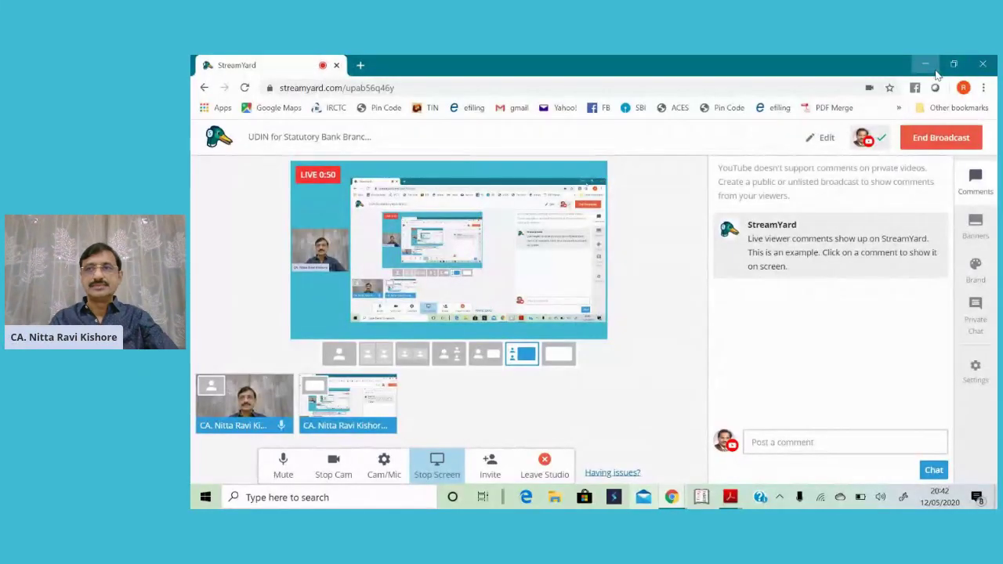
Step: Minimize the StreamYard studio window in Chrome to reveal the desktop
click(926, 63)
Step: Open udin.icai.org in Edge and scroll down to the Member Login form
click(525, 499)
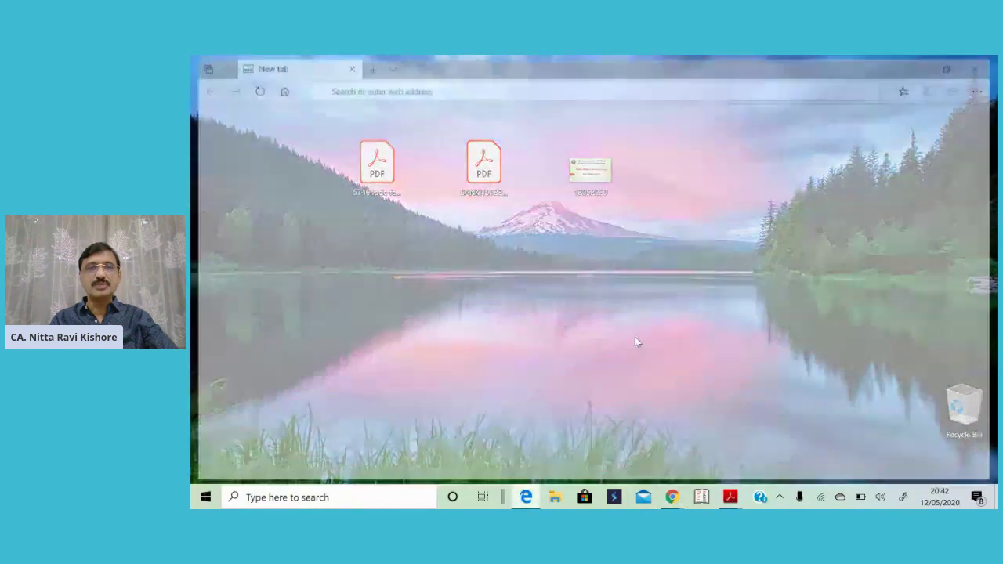
text(udin.icai.org/)
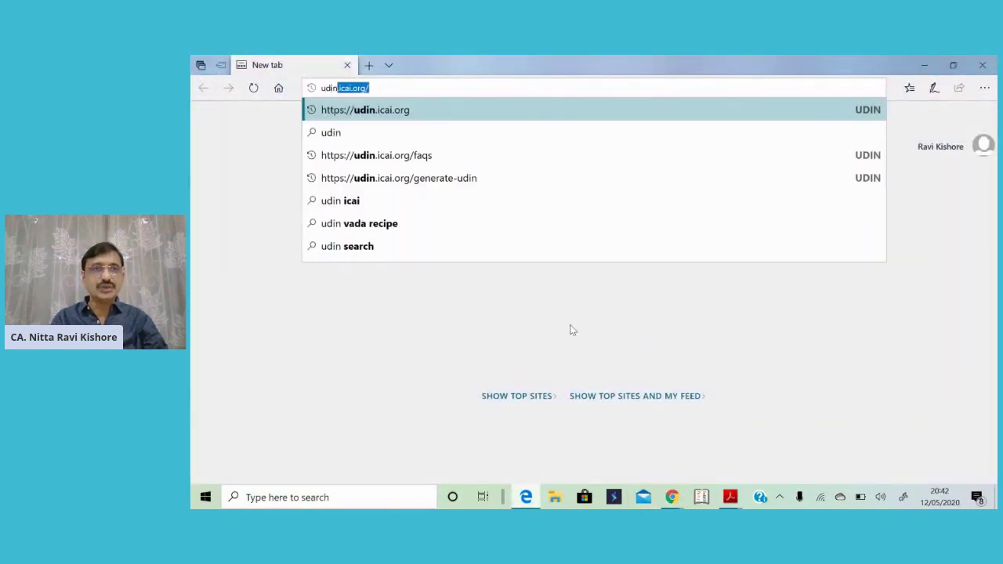
key(Return)
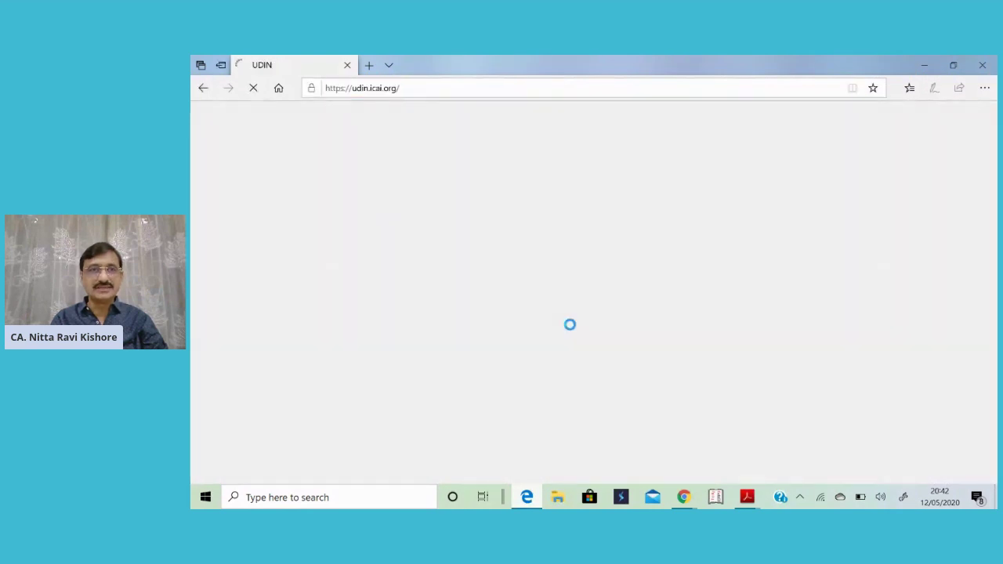
scroll(614, 290, down, 2)
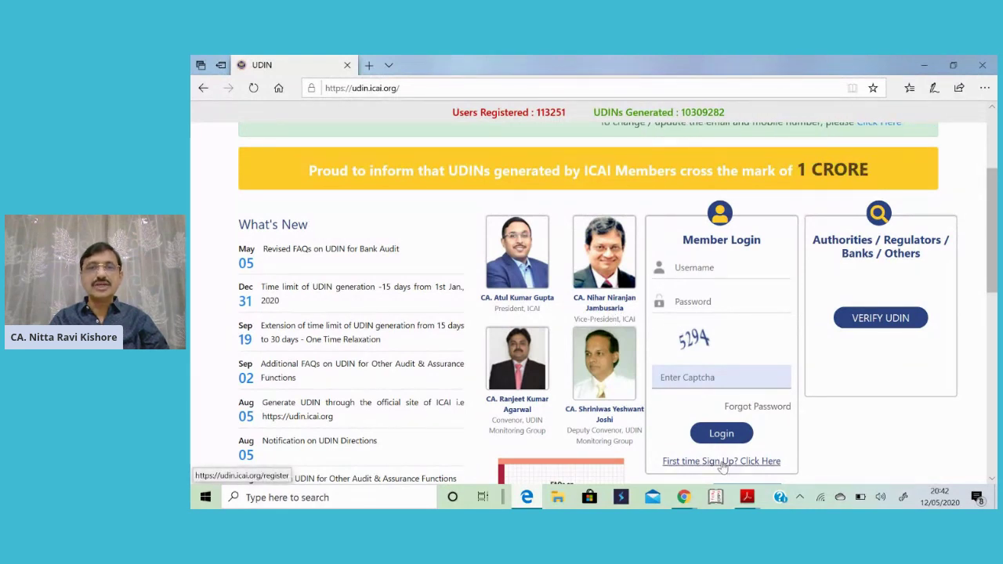
Step: Log in with the membership number, account password and captcha code to reach Generate UDIN
click(730, 278)
key(Tab)
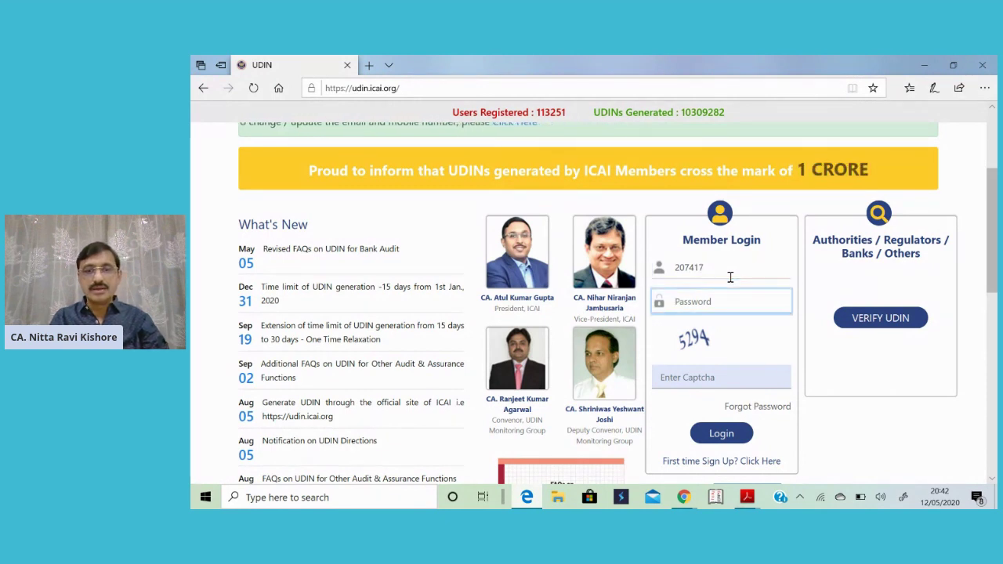
key(Tab)
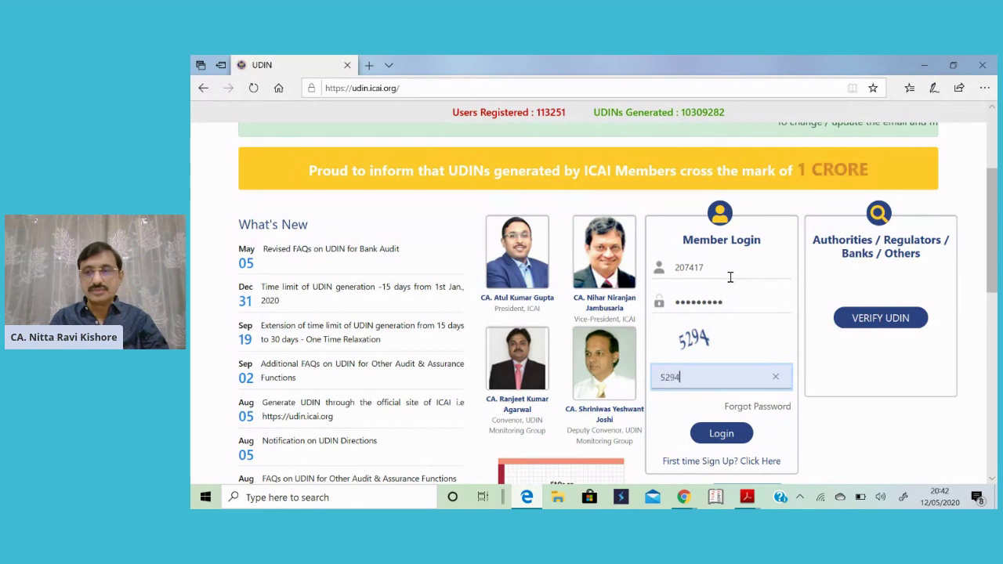
key(Return)
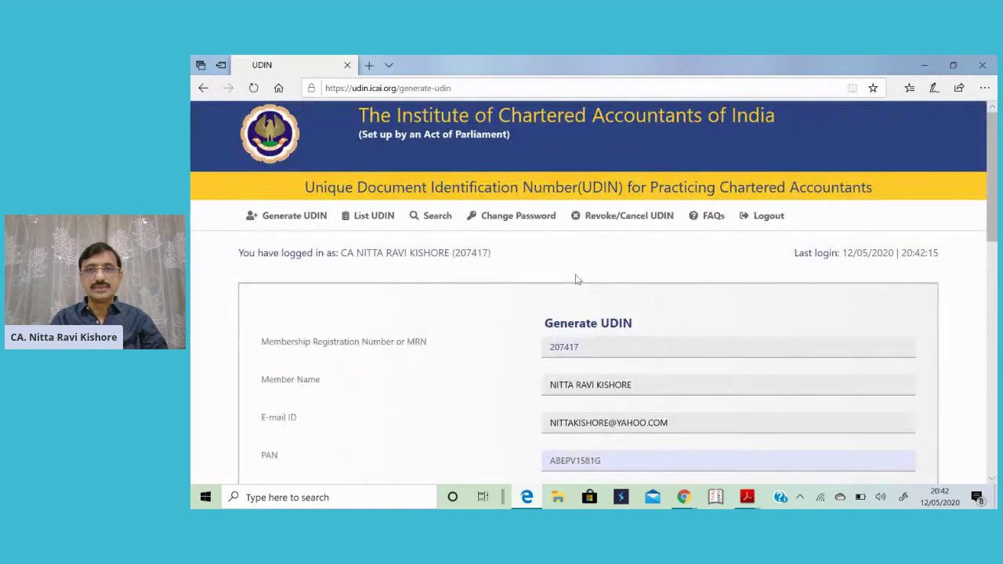
scroll(575, 279, down, 3)
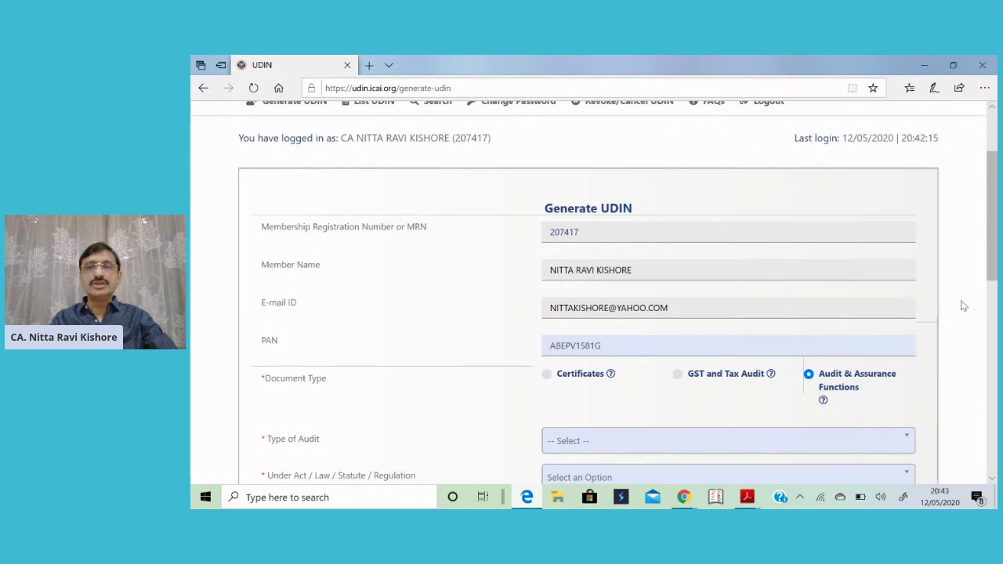
scroll(962, 311, down, 1)
scroll(933, 312, down, 3)
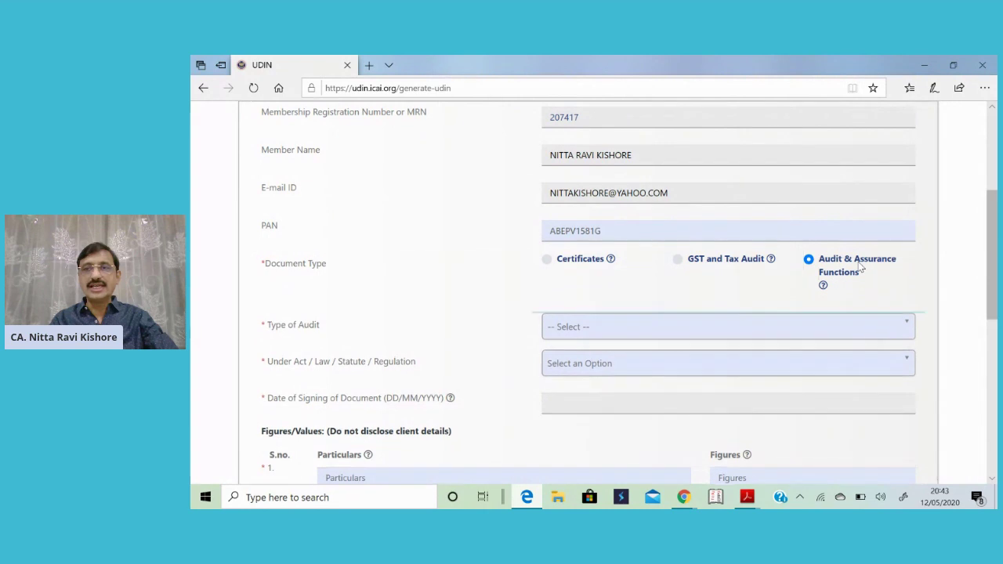
scroll(818, 303, down, 3)
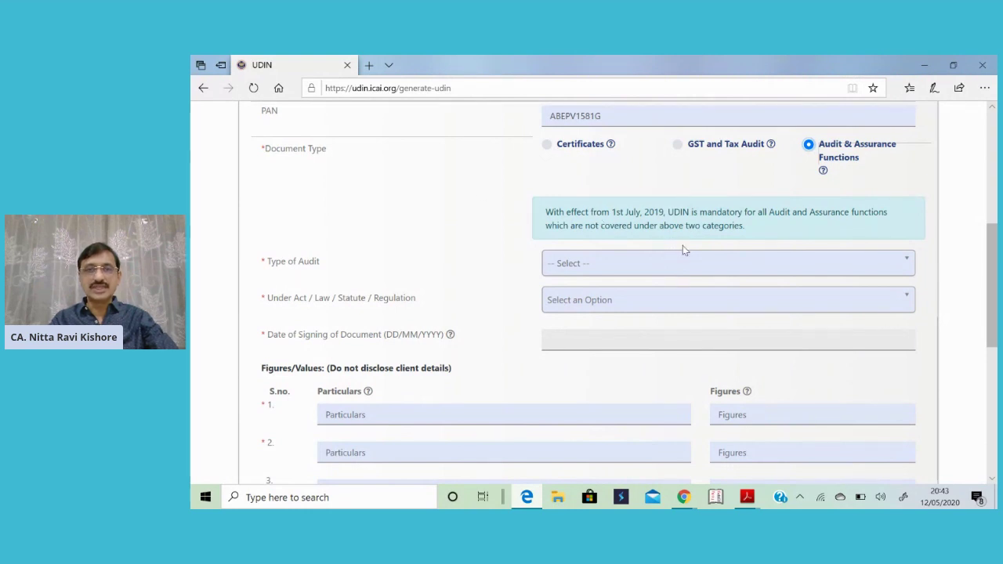
scroll(682, 249, down, 2)
Step: Choose 'Statutory Audit - Branch' as Type of Audit and 'Banking Regulation Act, 1949' as the Act
click(683, 218)
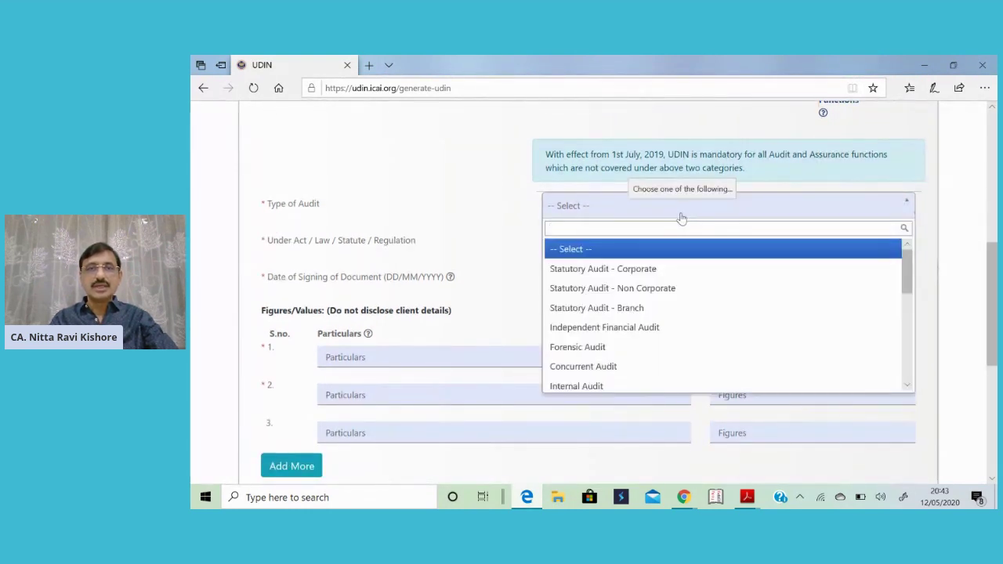
click(638, 314)
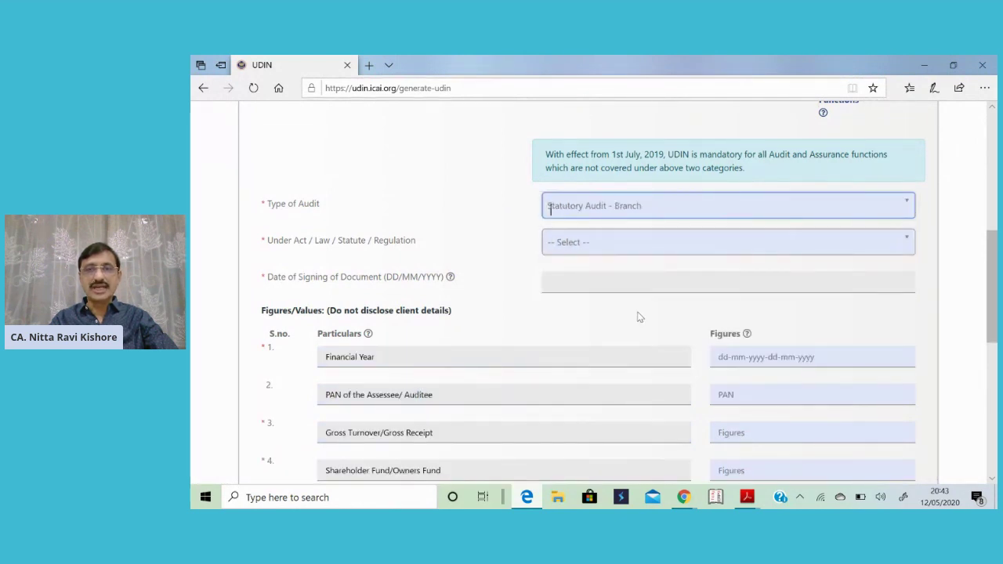
click(649, 255)
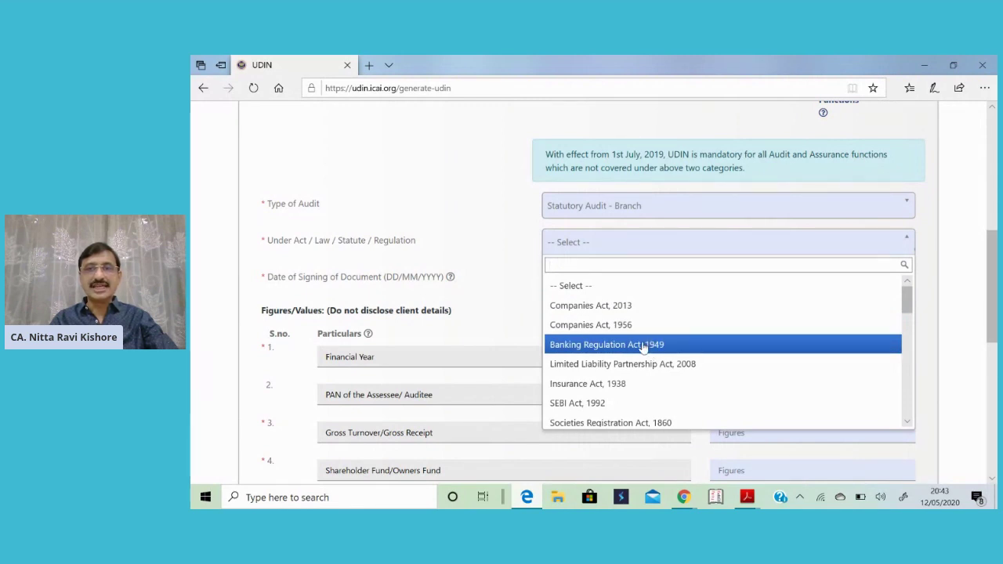
click(643, 347)
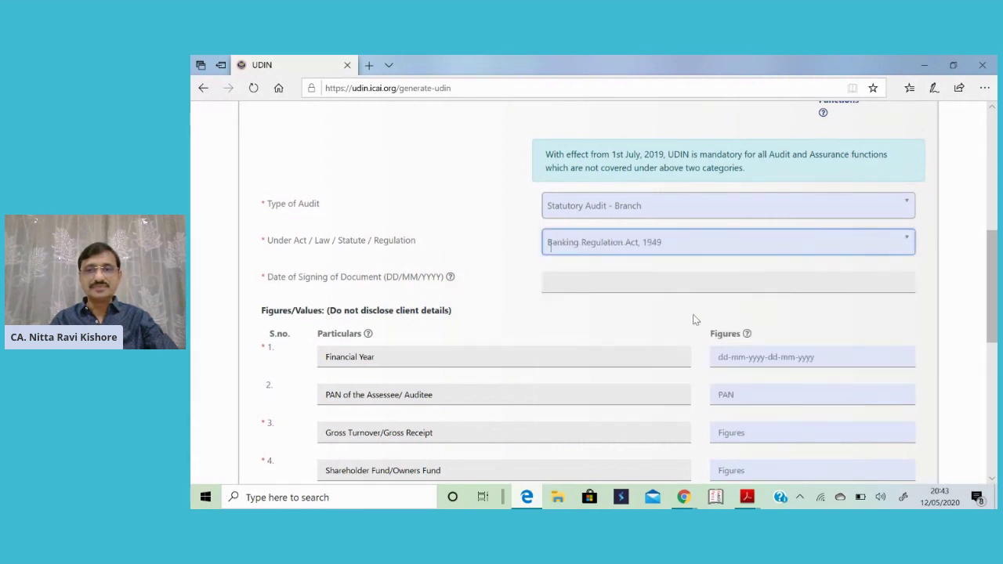
mouse_move(747, 497)
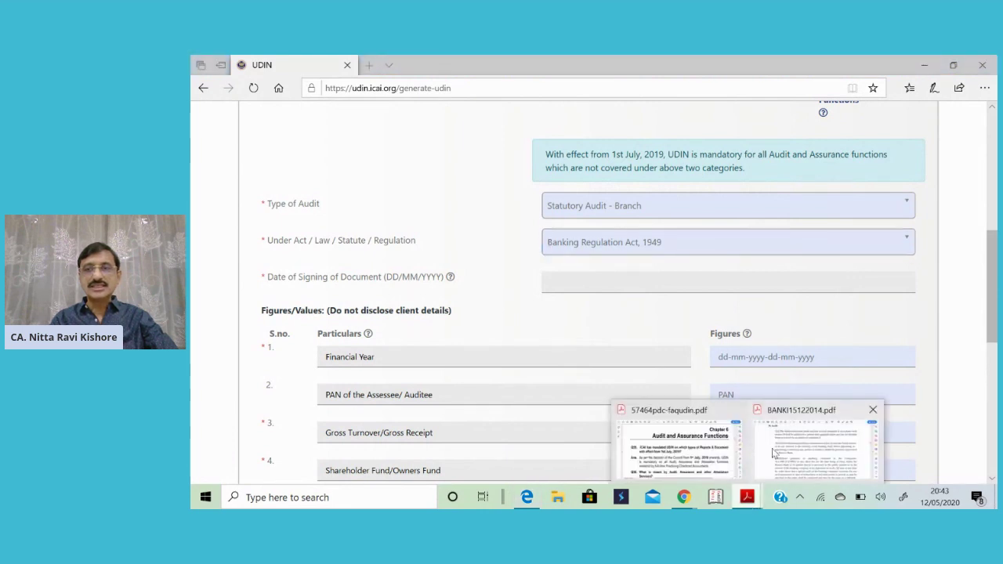
click(774, 454)
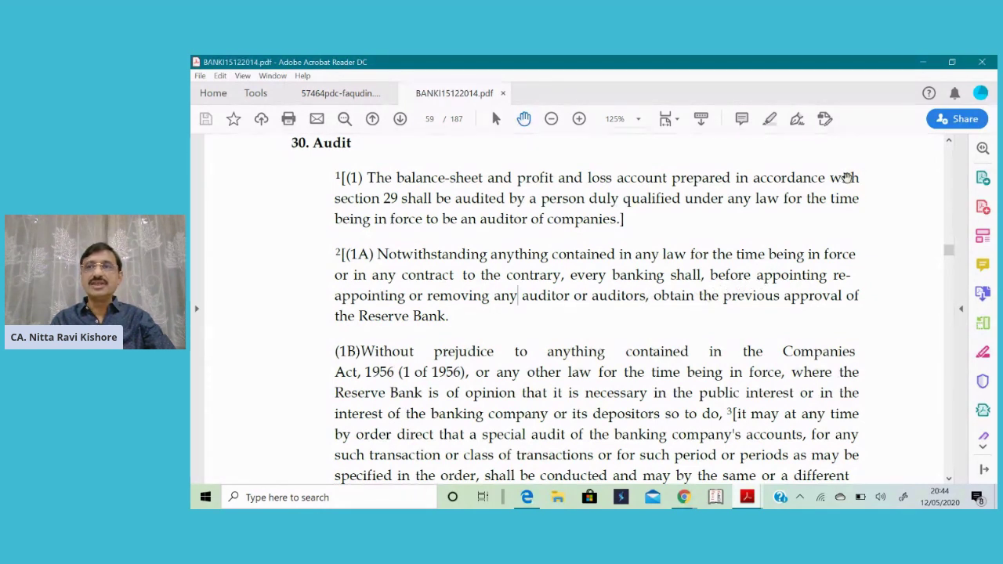
click(925, 62)
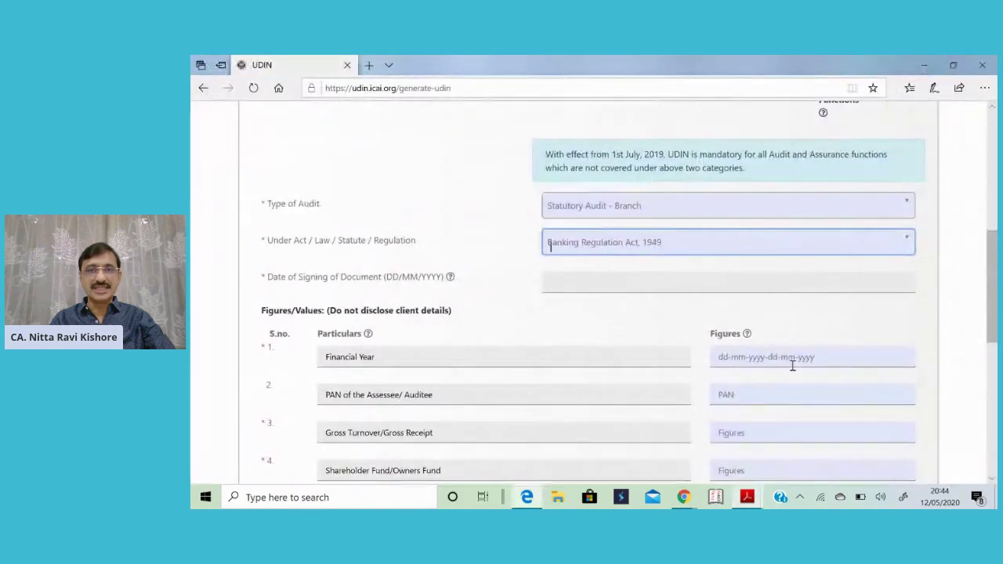
click(653, 280)
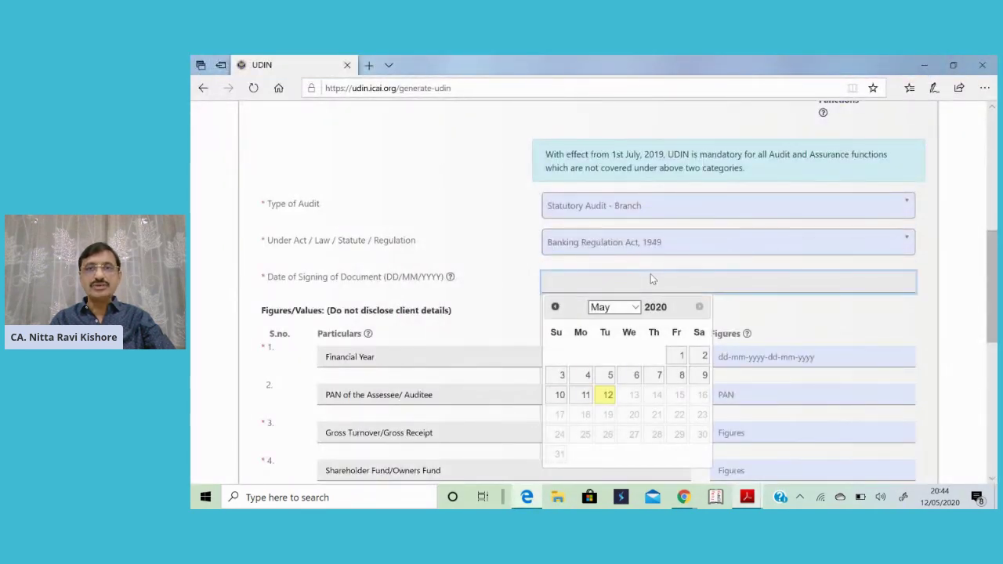
click(608, 395)
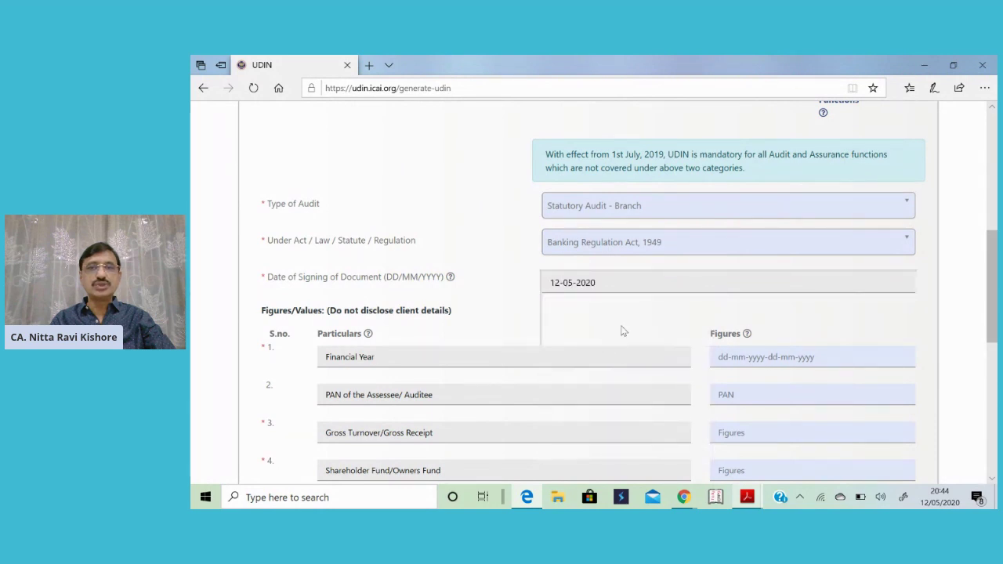
scroll(623, 331, down, 3)
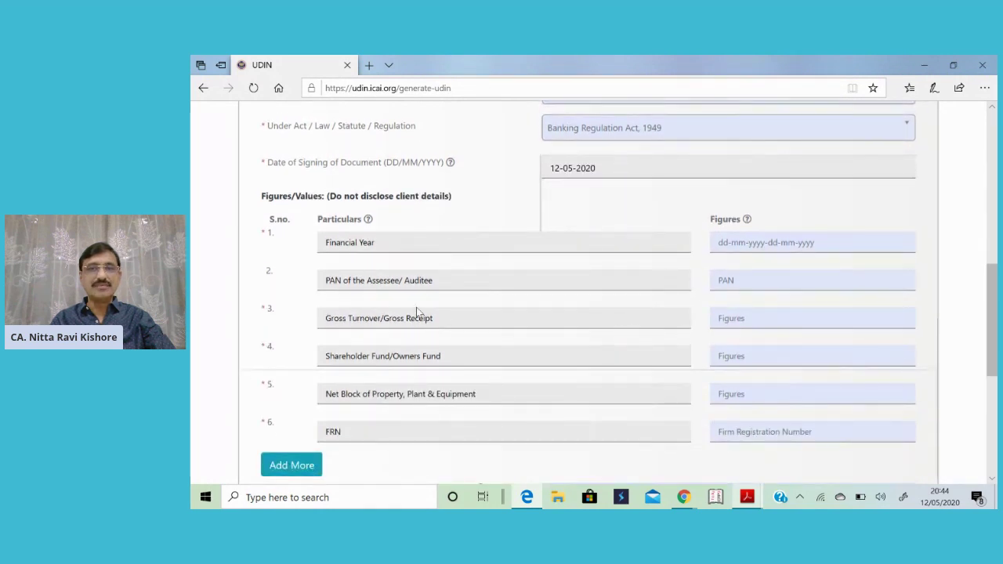
scroll(350, 280, down, 1)
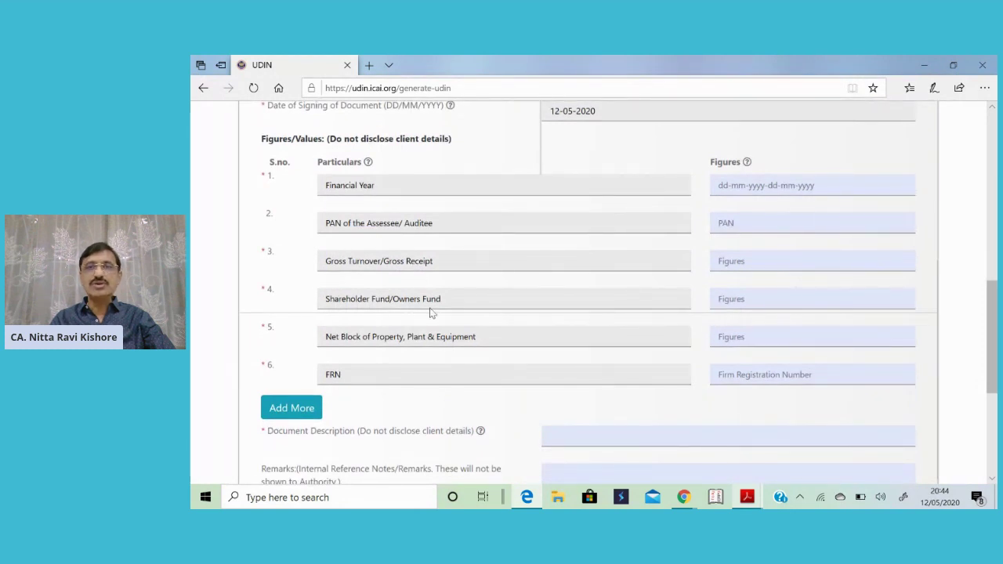
scroll(530, 301, down, 1)
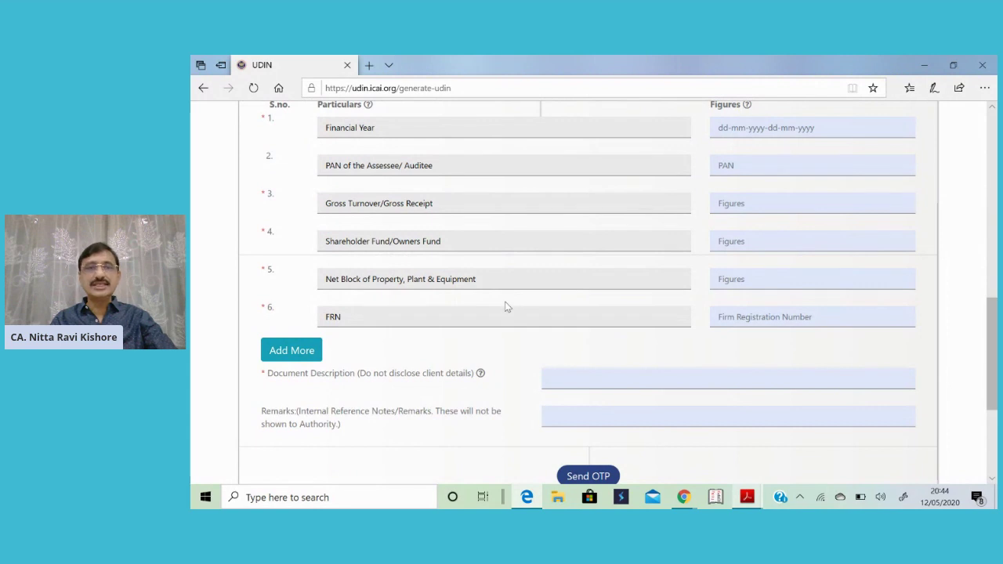
click(291, 351)
scroll(291, 358, down, 2)
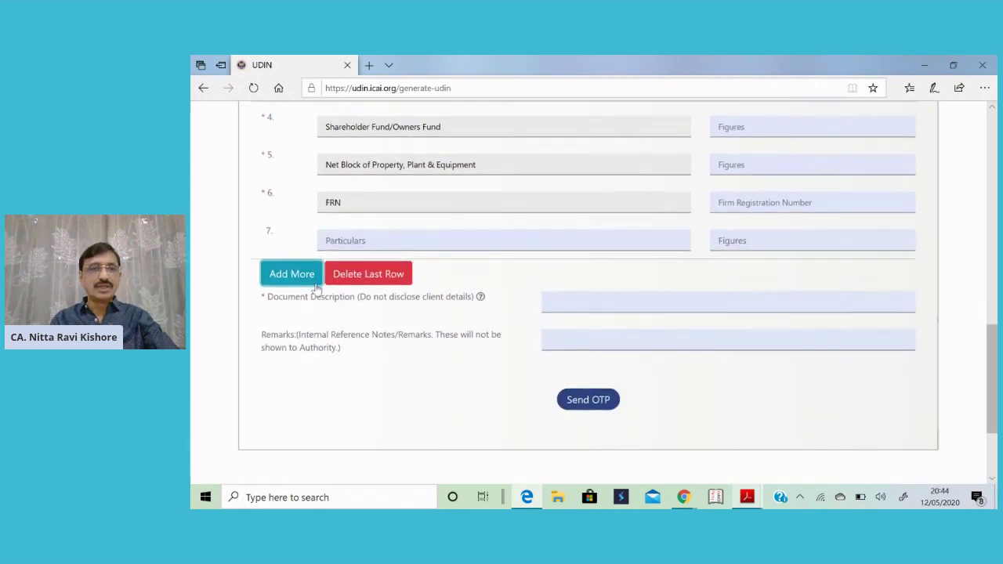
click(295, 286)
click(292, 313)
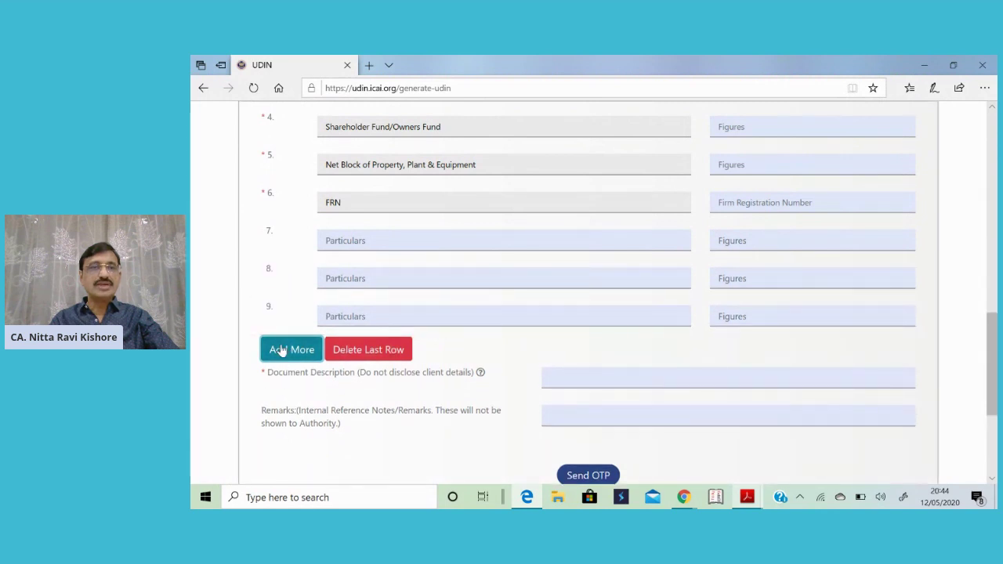
click(290, 348)
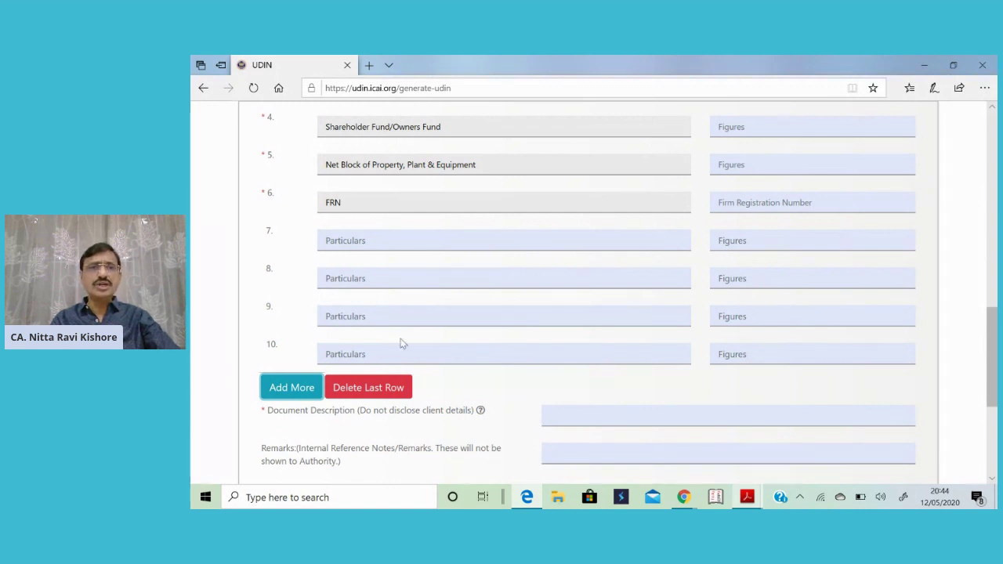
click(370, 387)
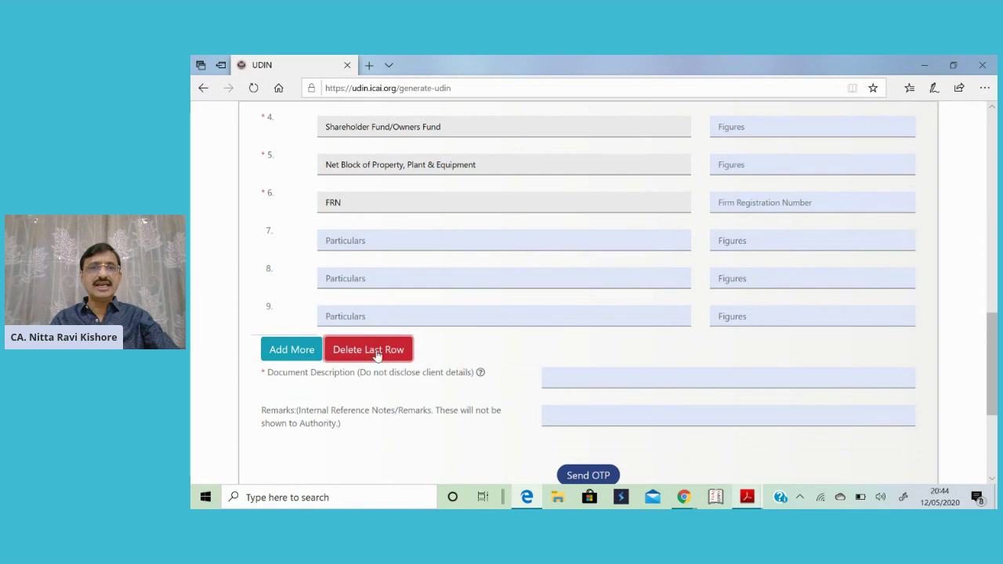
click(368, 352)
click(382, 312)
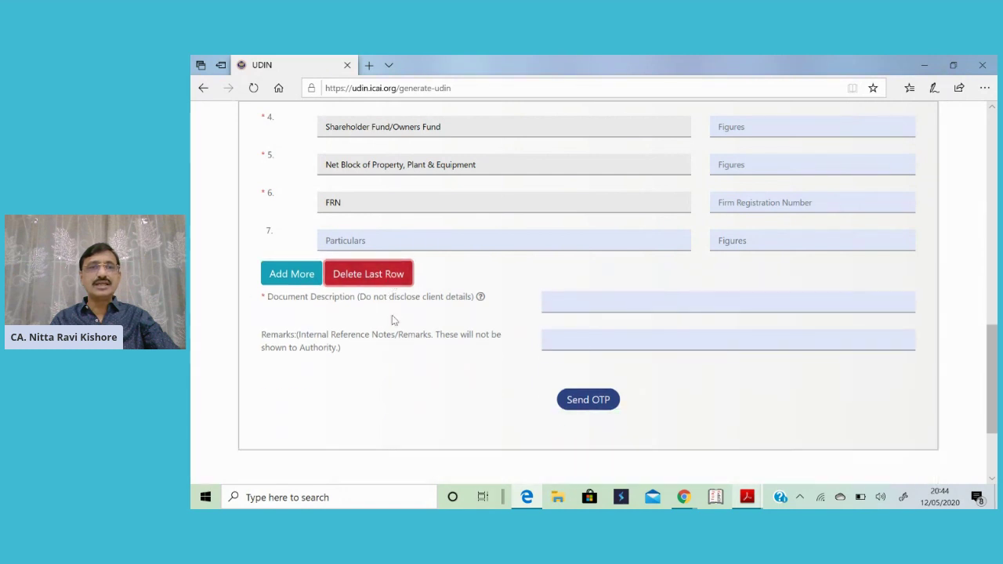
click(381, 276)
scroll(471, 279, up, 2)
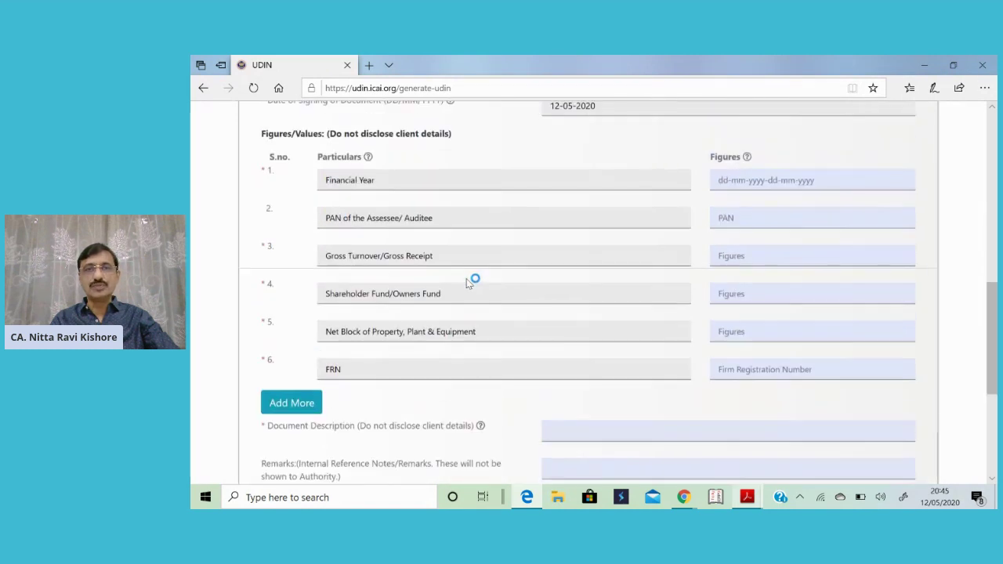
click(761, 193)
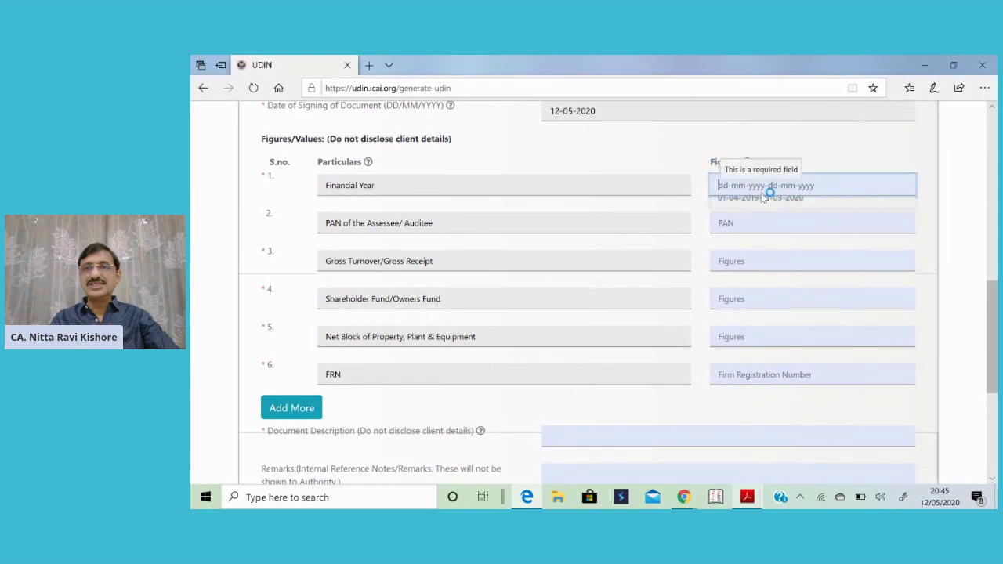
click(769, 204)
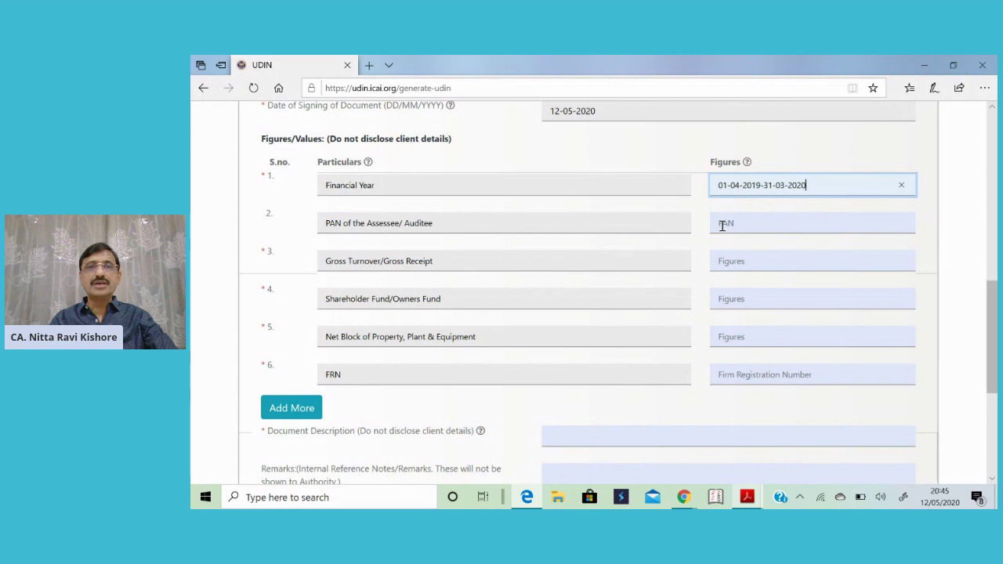
click(726, 225)
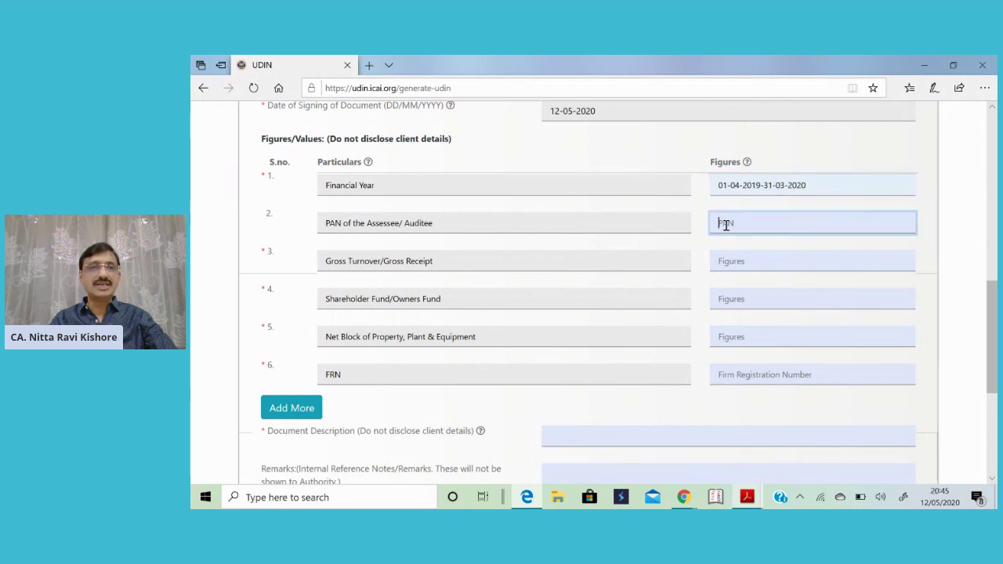
double_click(268, 212)
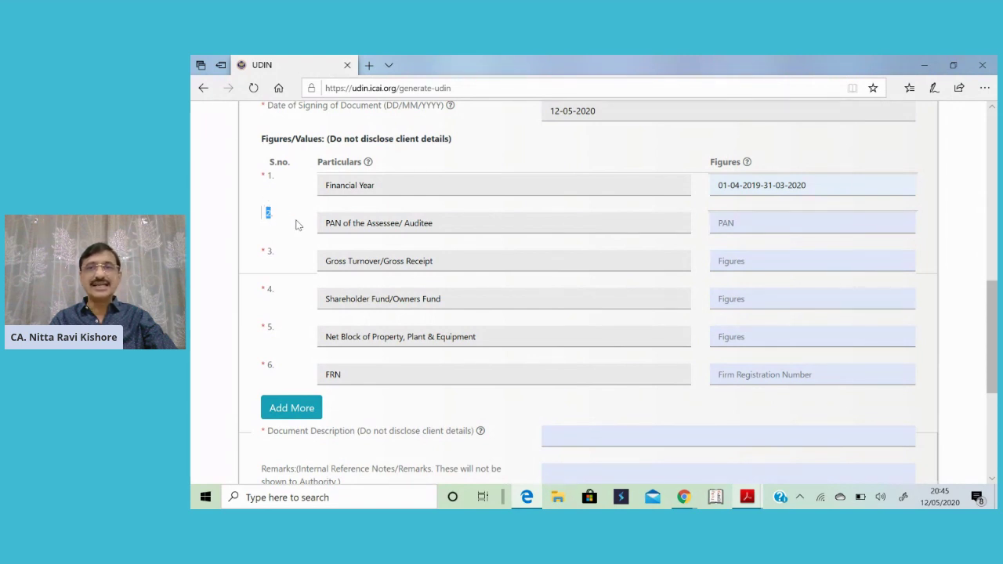
click(753, 214)
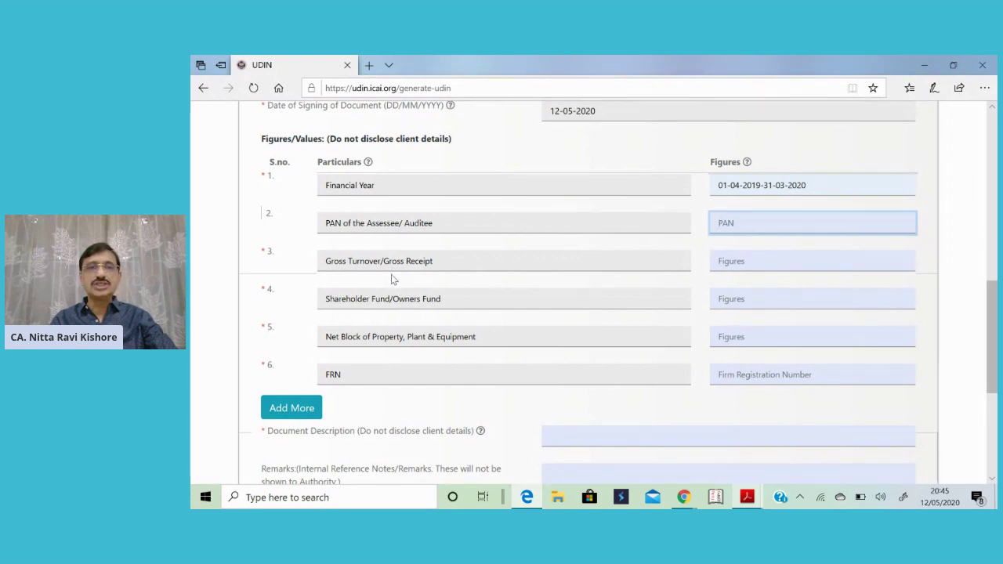
click(738, 265)
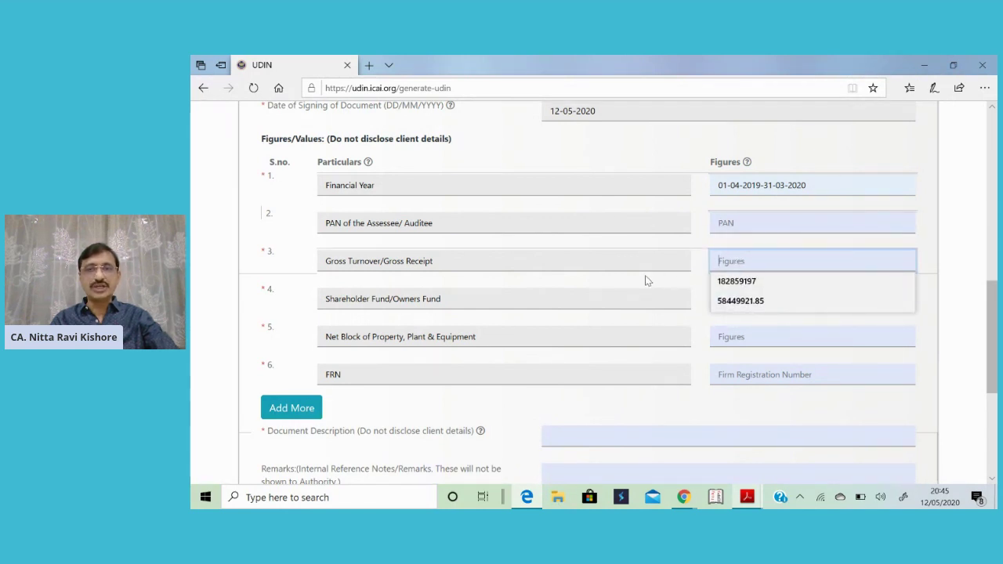
Step: Set the Shareholder Fund/Owners Fund figure to 0, leaving Gross Turnover blank
click(537, 307)
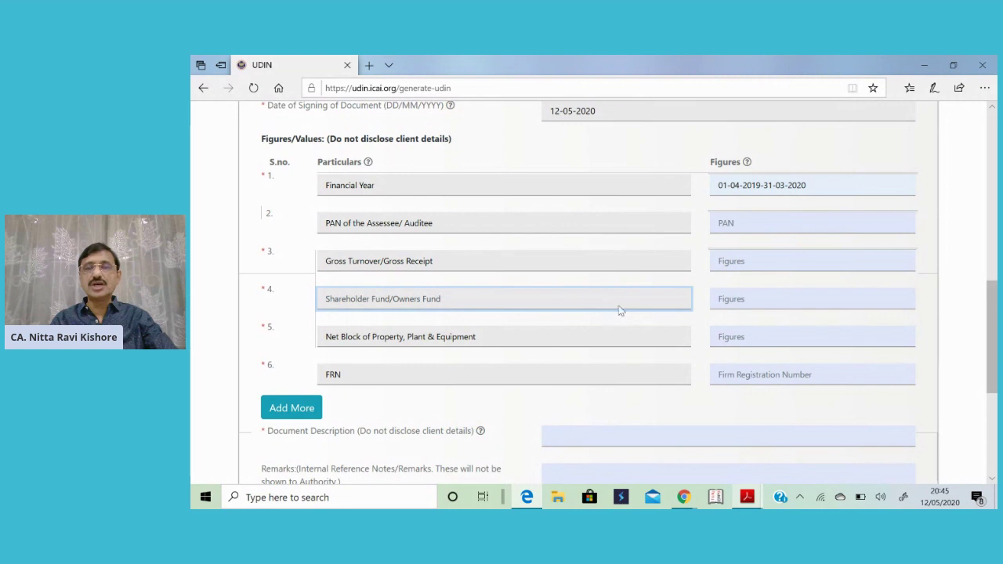
click(740, 304)
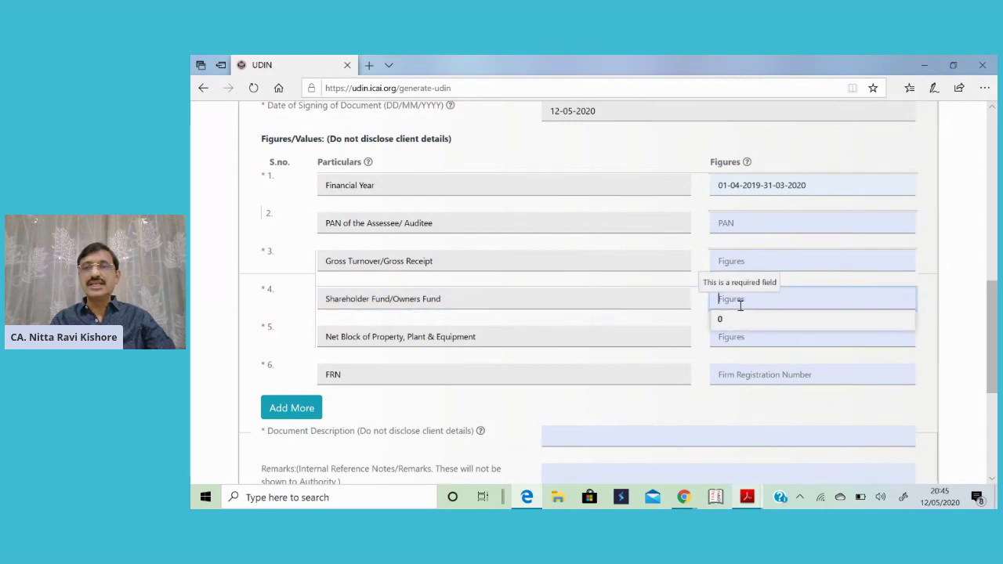
click(741, 319)
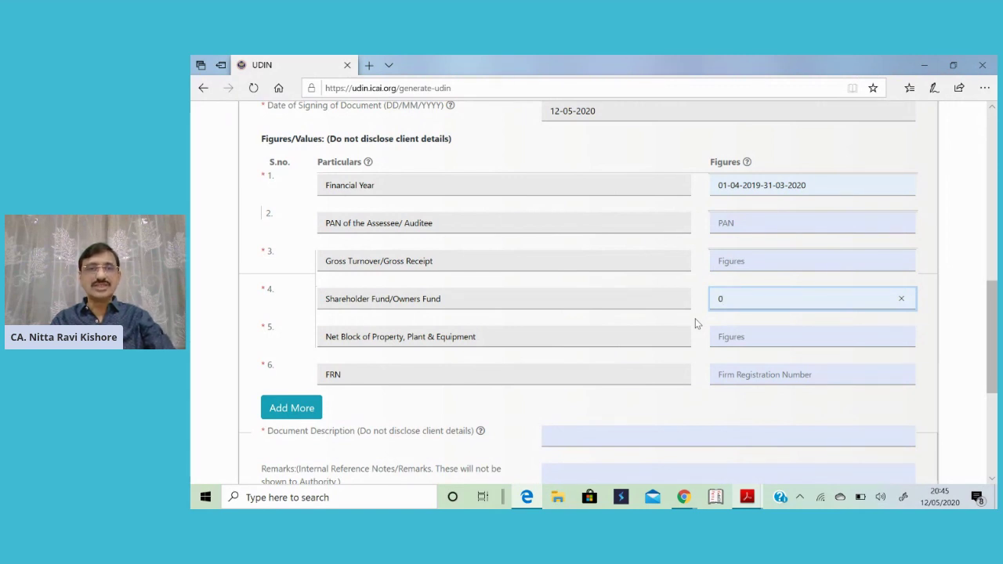
Step: Move to the row-5 figure and highlight the words 'Net Block' in its particulars
click(754, 339)
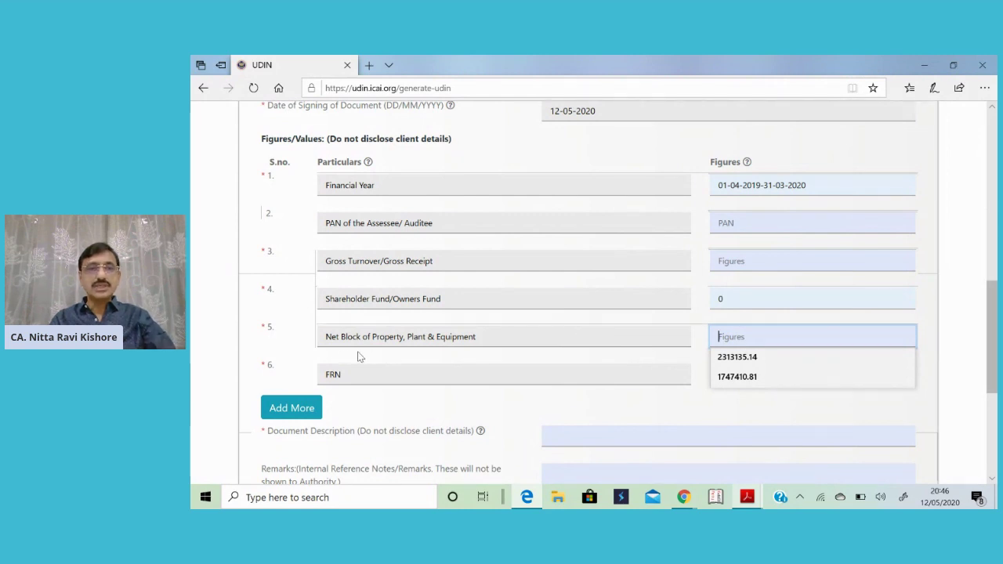
click(328, 338)
drag(328, 337, 361, 338)
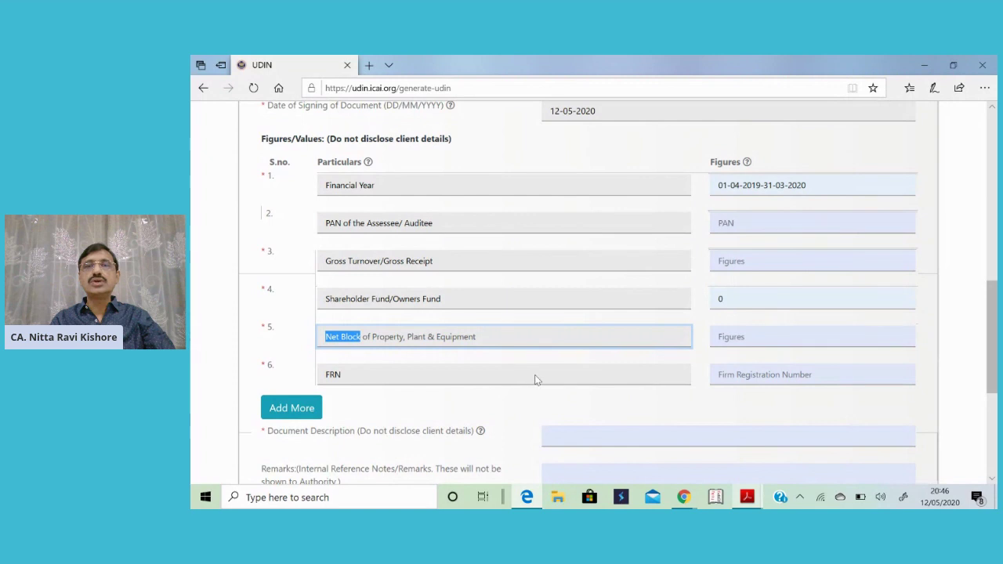
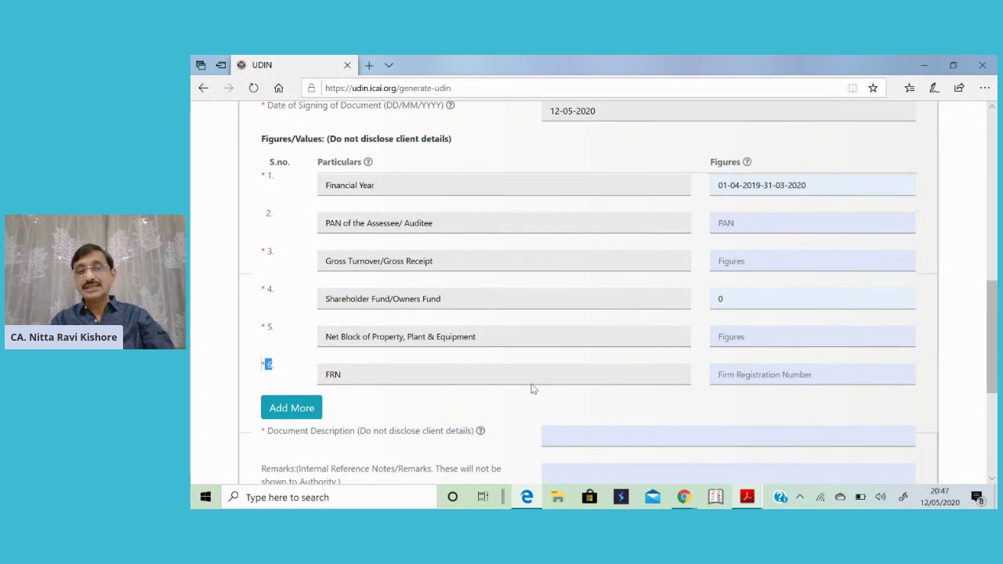
Step: Scroll down the Generate UDIN form past the Financial Year and Shareholder Fund rows
scroll(532, 390, down, 1)
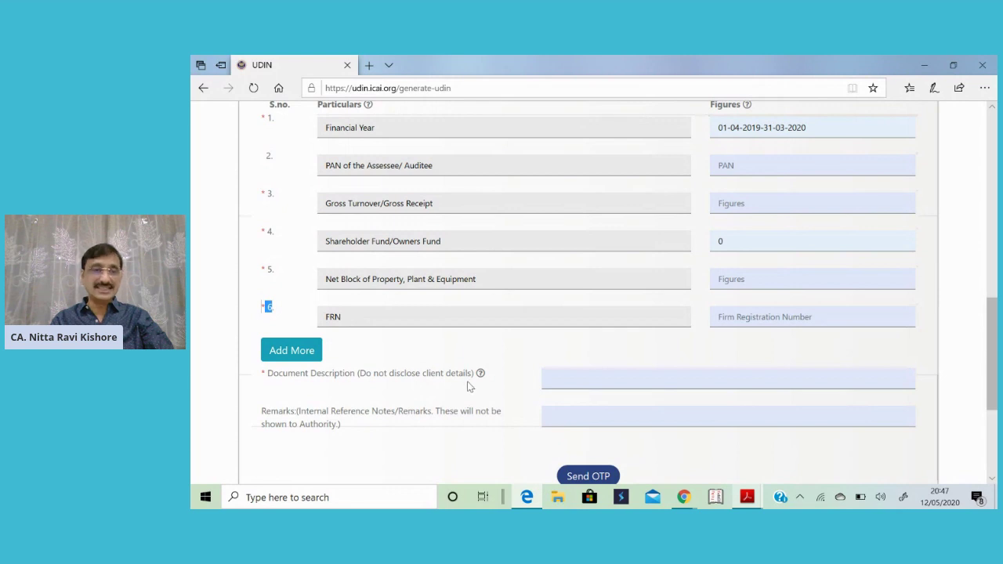
Step: Pick 'STATUTORY BANK BRANCH AUDIT FY 2019-2020' from the Document Description suggestions
click(622, 381)
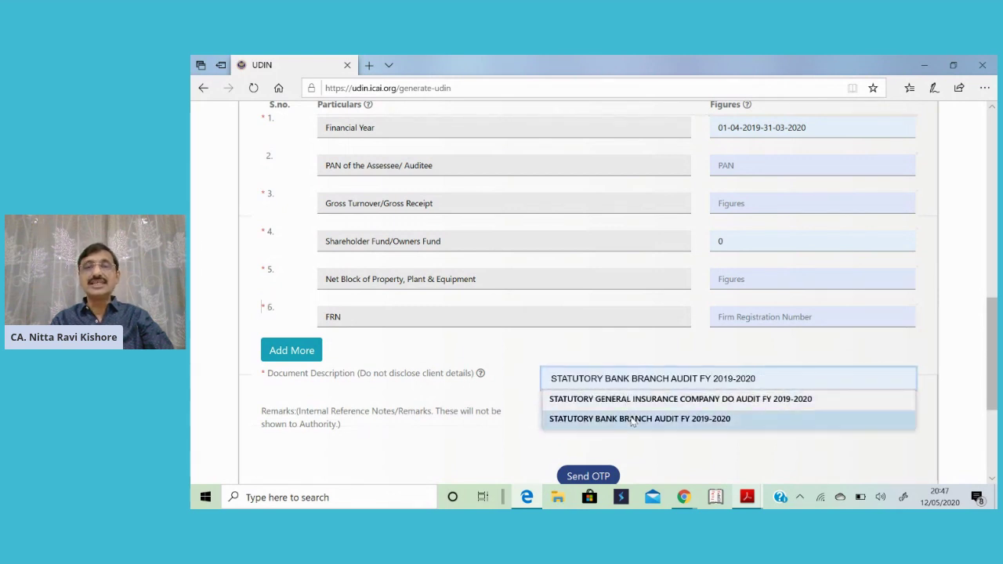
click(629, 415)
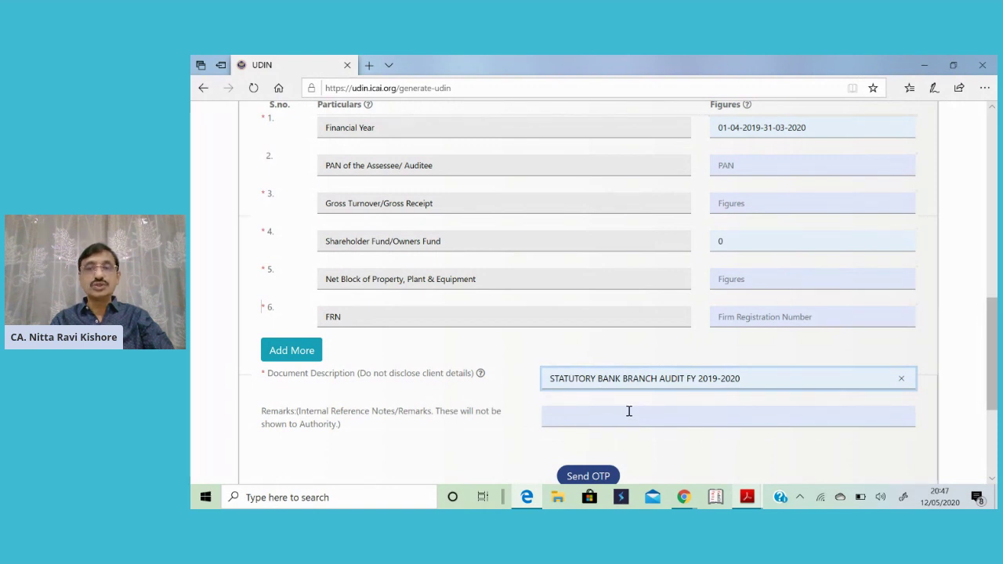
scroll(628, 411, down, 1)
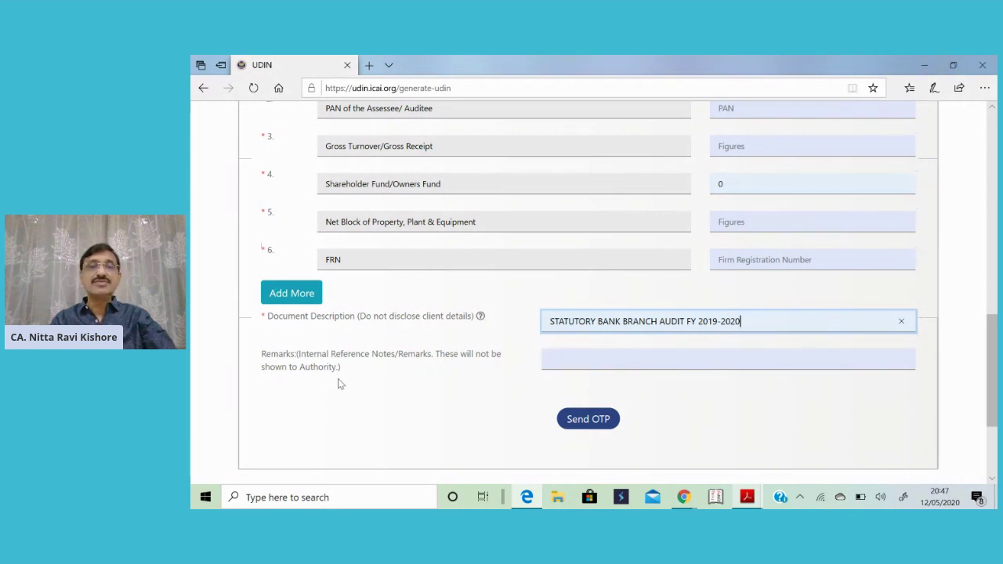
click(558, 365)
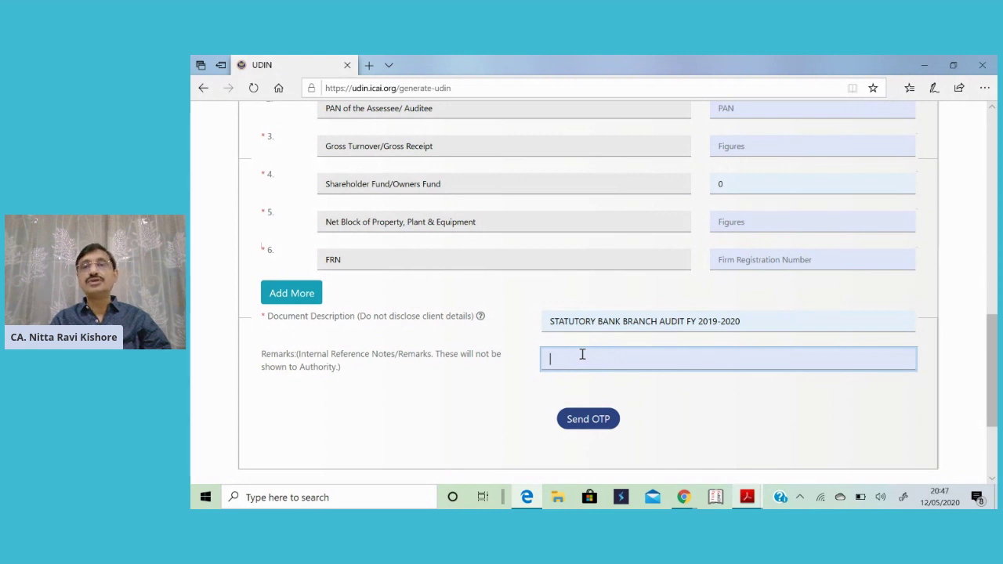
scroll(581, 355, up, 2)
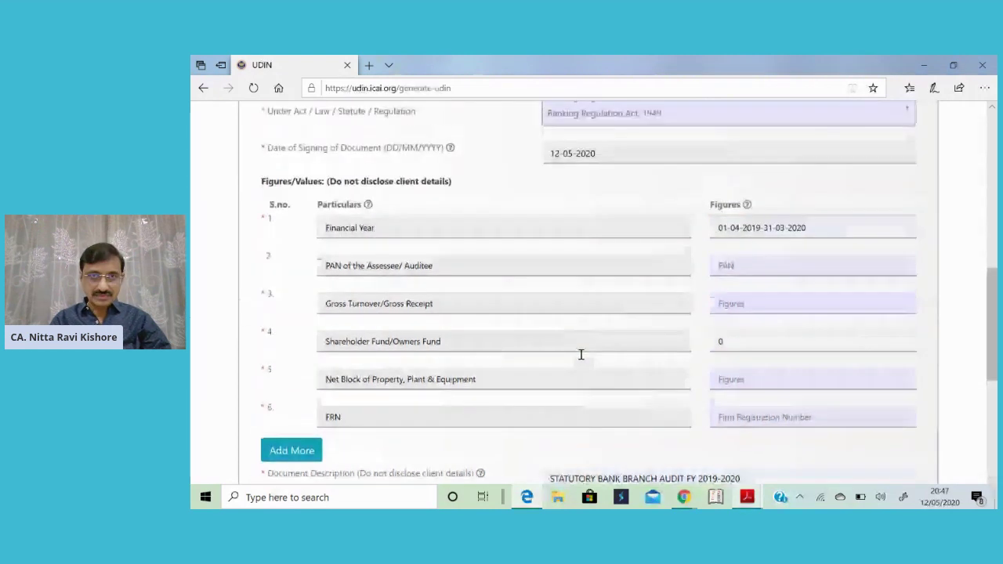
scroll(580, 355, down, 3)
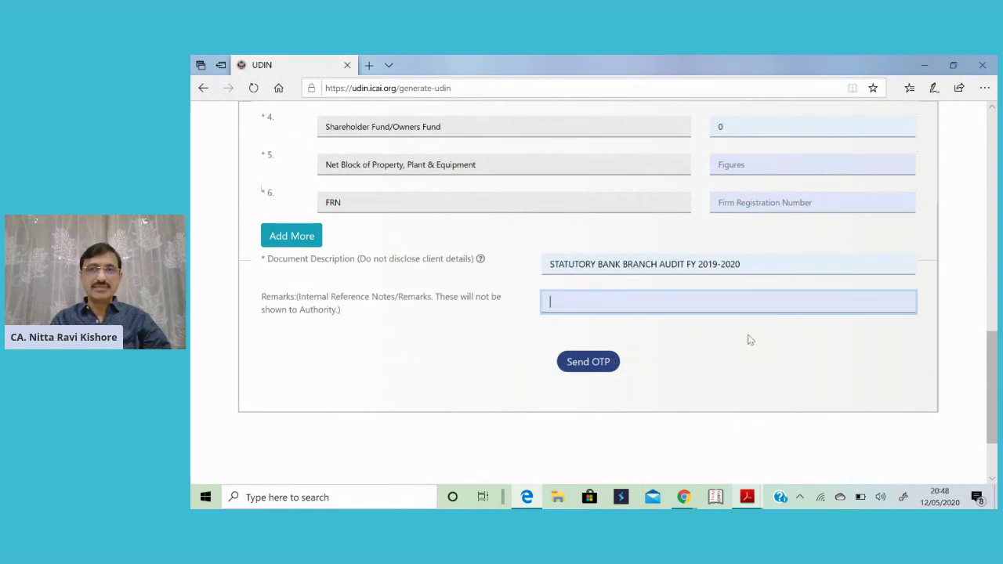
scroll(629, 352, up, 3)
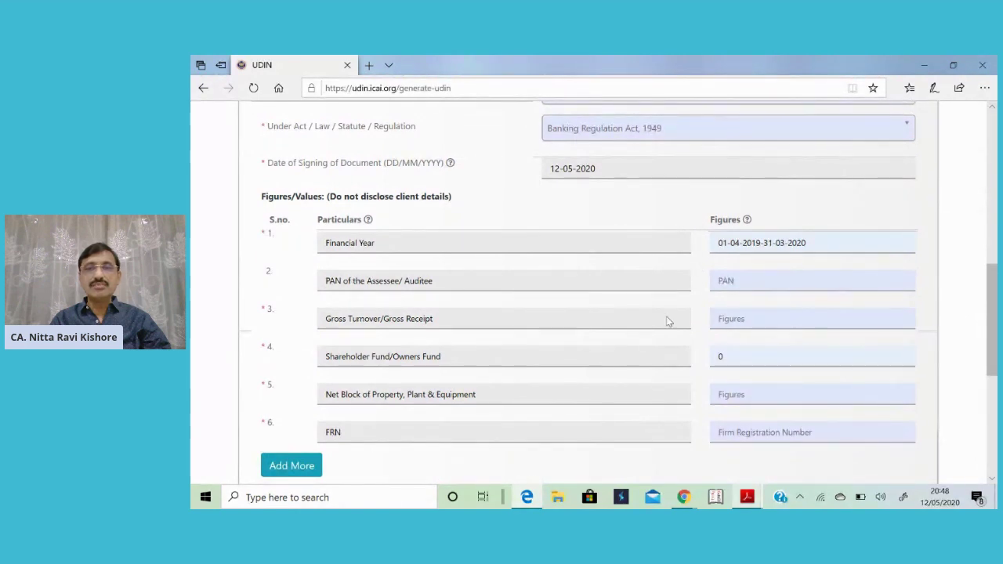
scroll(643, 353, down, 2)
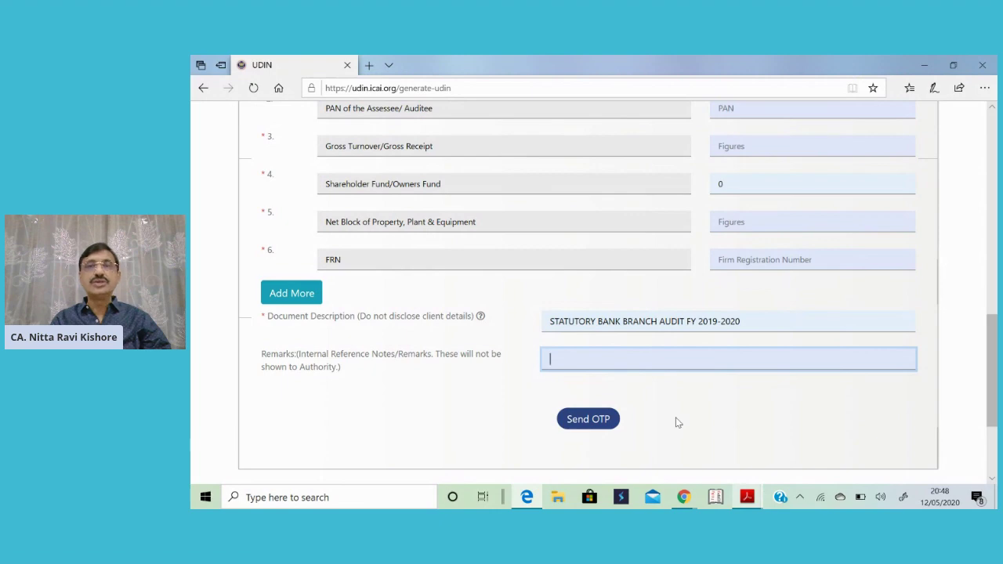
scroll(678, 423, up, 10)
scroll(678, 420, up, 2)
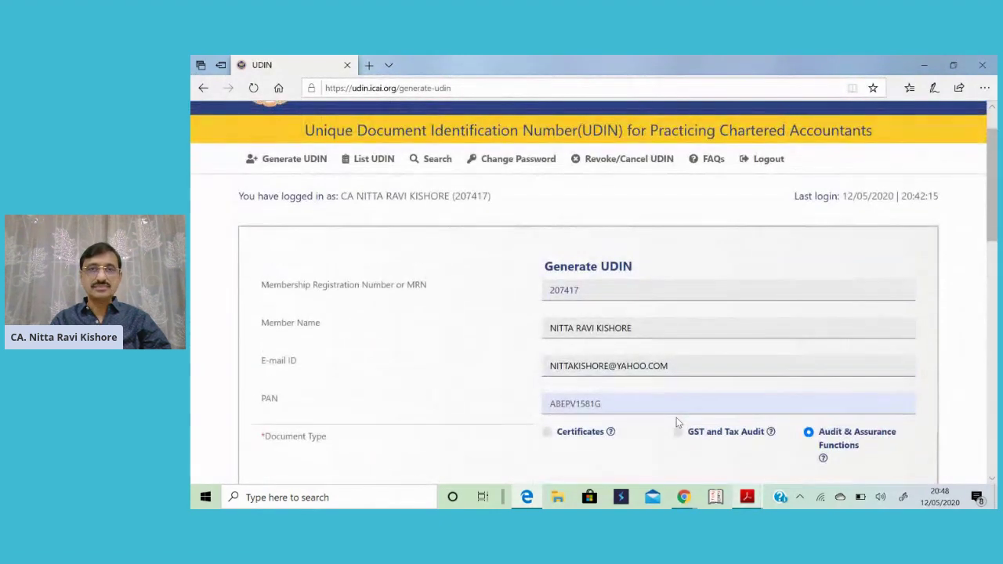
scroll(624, 411, down, 4)
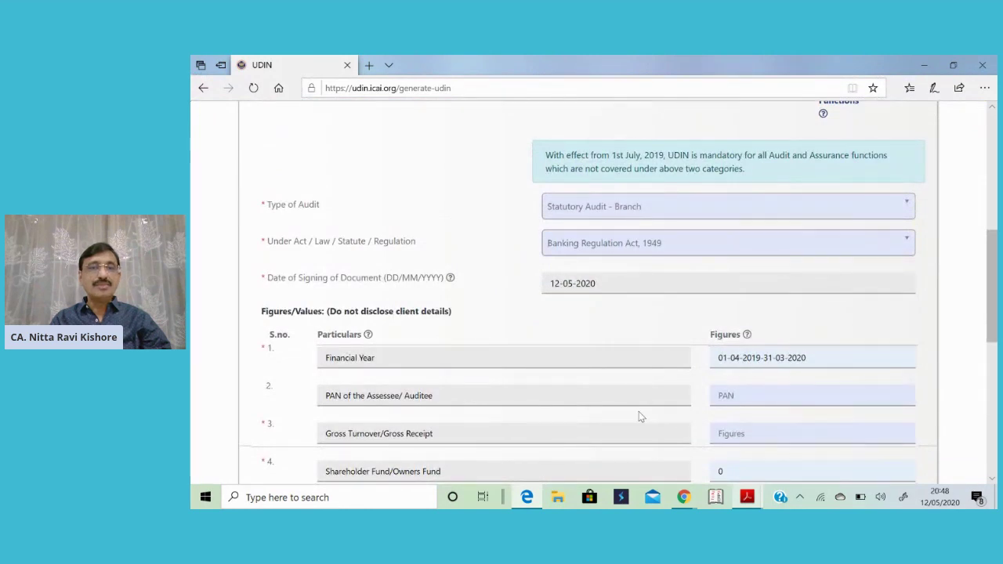
scroll(639, 412, down, 2)
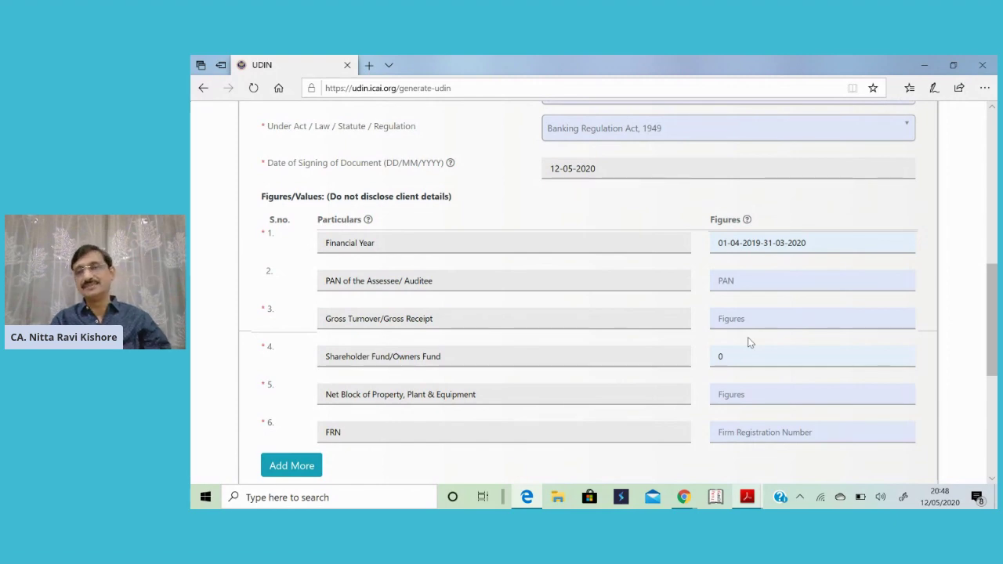
scroll(748, 339, up, 1)
scroll(748, 341, up, 10)
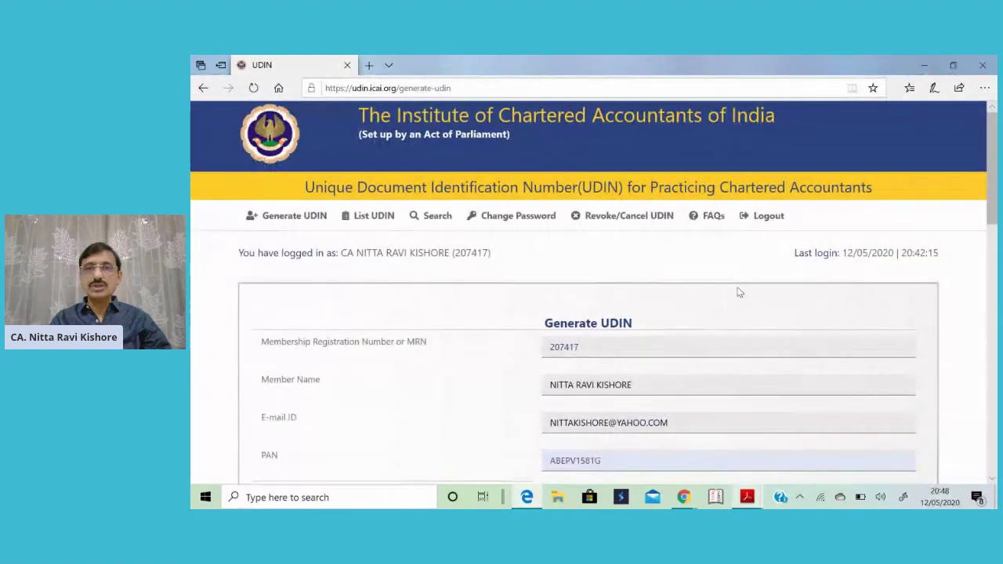
Step: Log out of the UDIN member account, scroll the home page, then minimize the browser
click(768, 217)
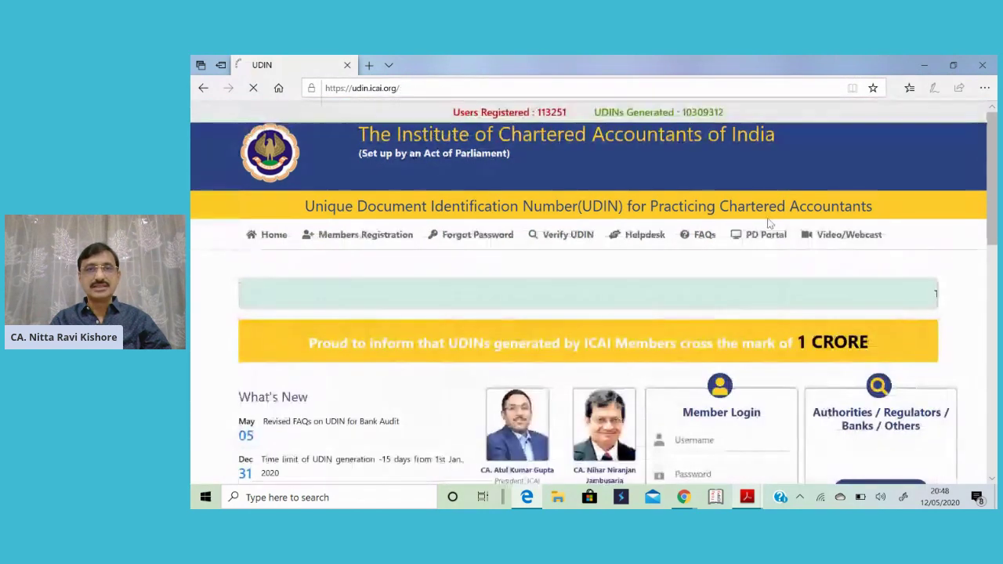
scroll(760, 245, down, 3)
scroll(754, 266, down, 2)
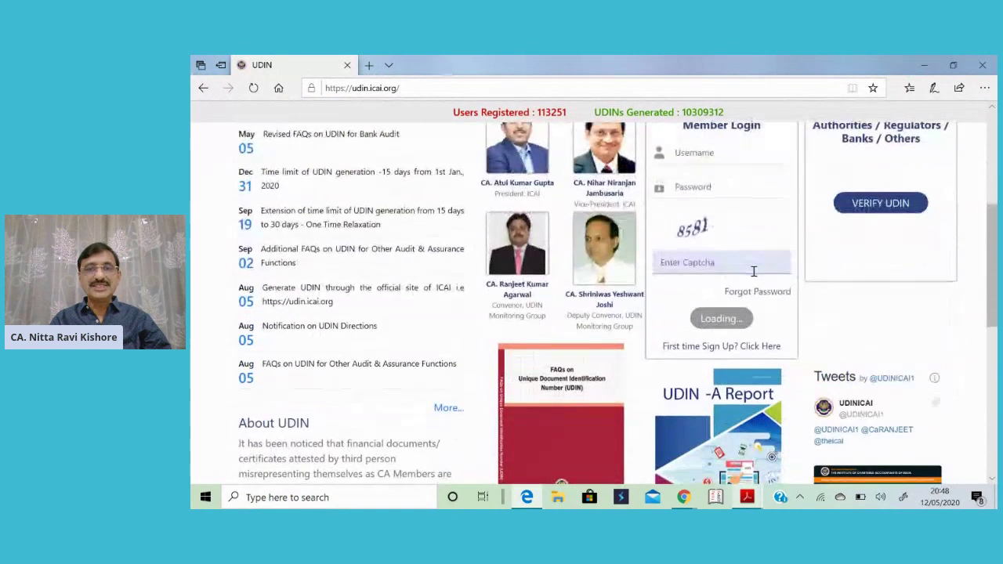
scroll(754, 271, up, 5)
scroll(754, 272, up, 1)
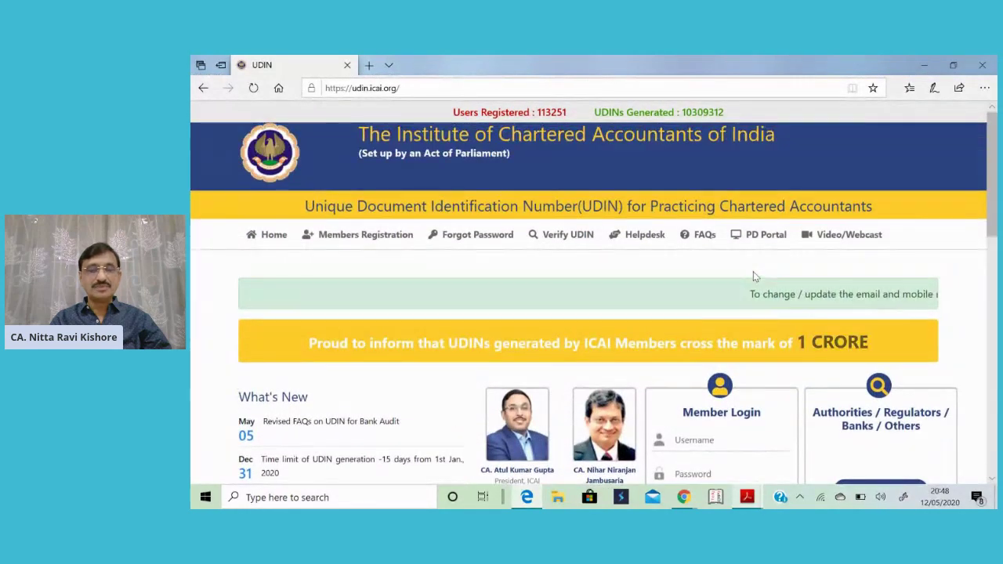
scroll(754, 272, down, 5)
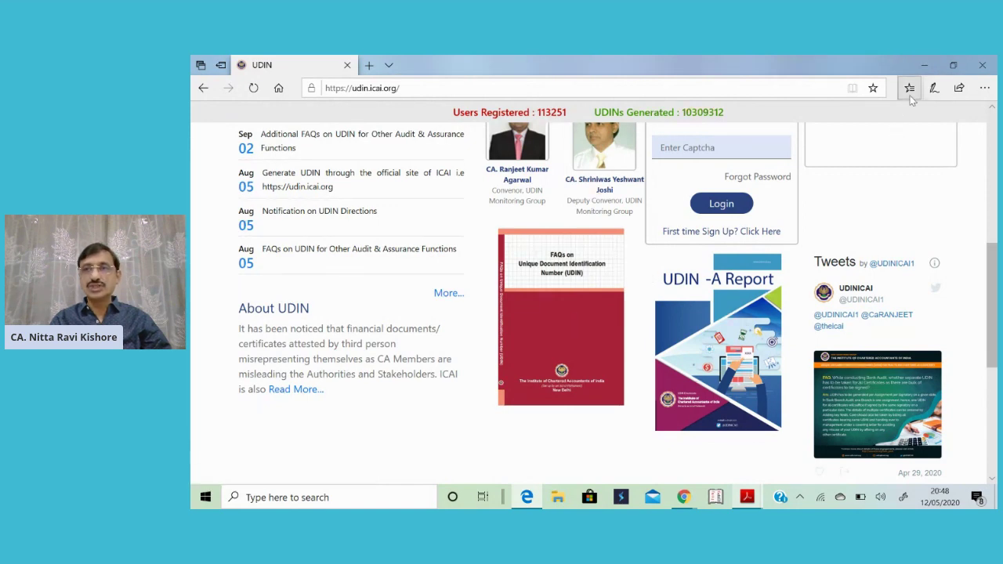
click(925, 65)
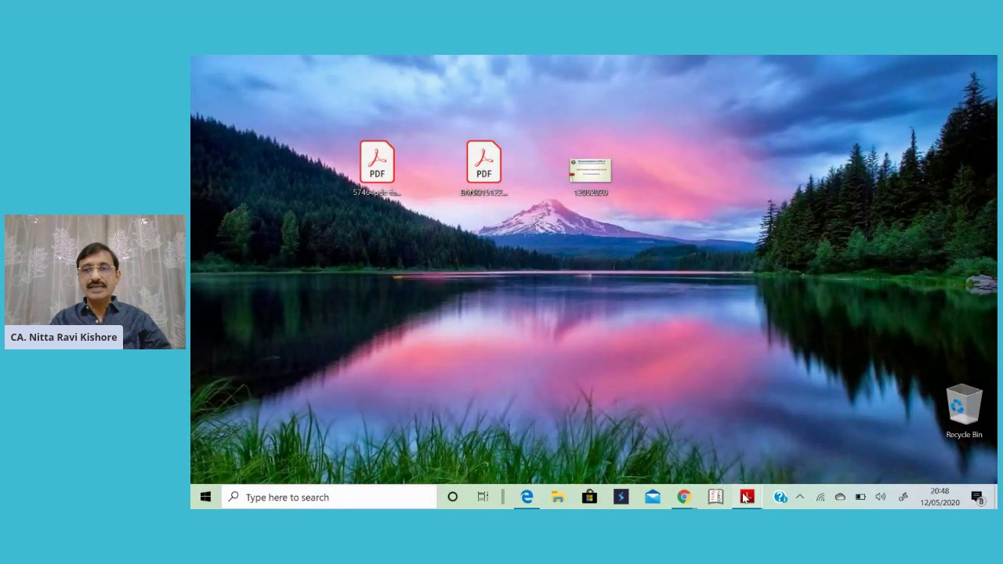
Step: Bring up 57464pdc-faqudin.pdf in Acrobat Reader and read through Chapter 6 down to Q57
mouse_move(747, 497)
click(696, 470)
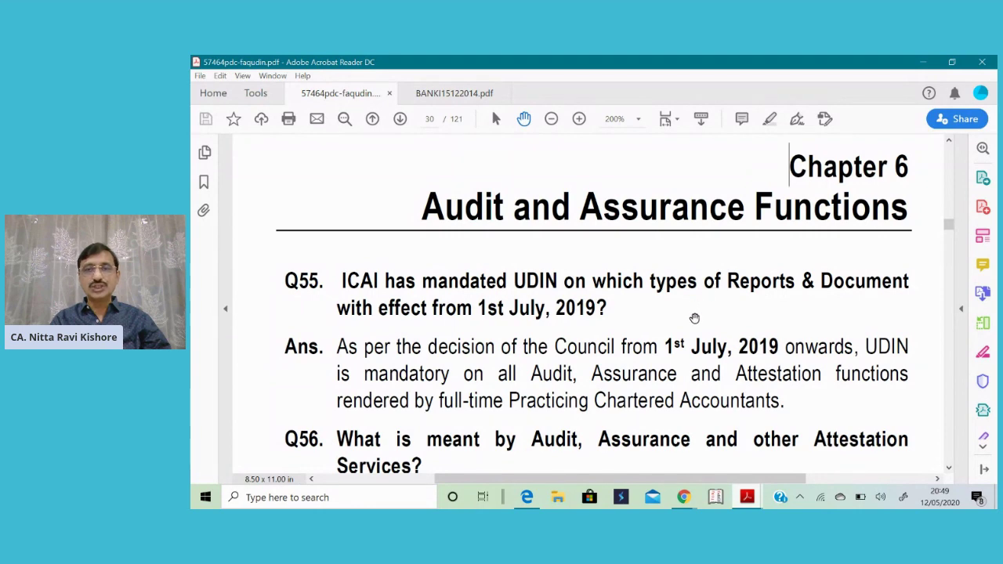
scroll(695, 319, down, 3)
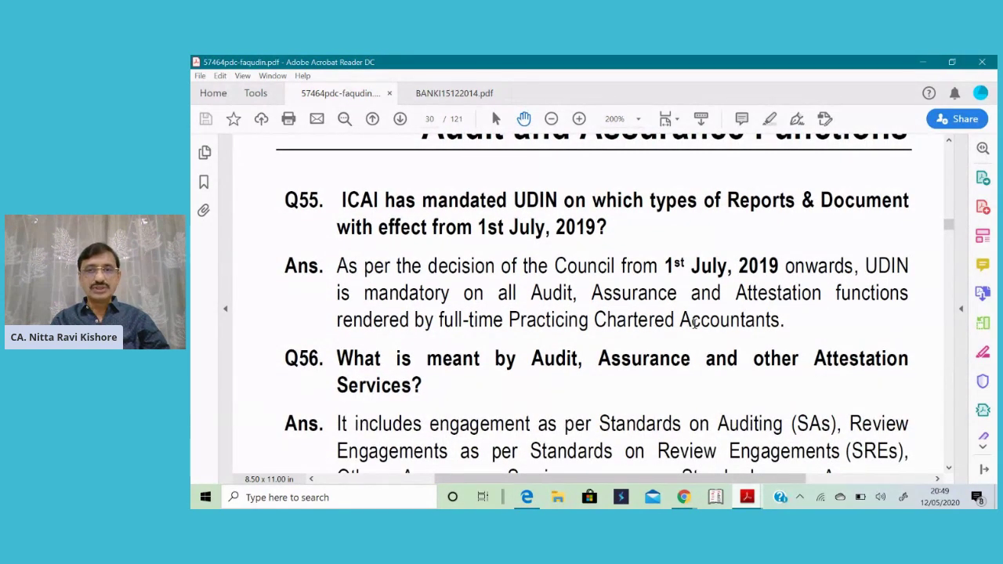
scroll(694, 323, up, 2)
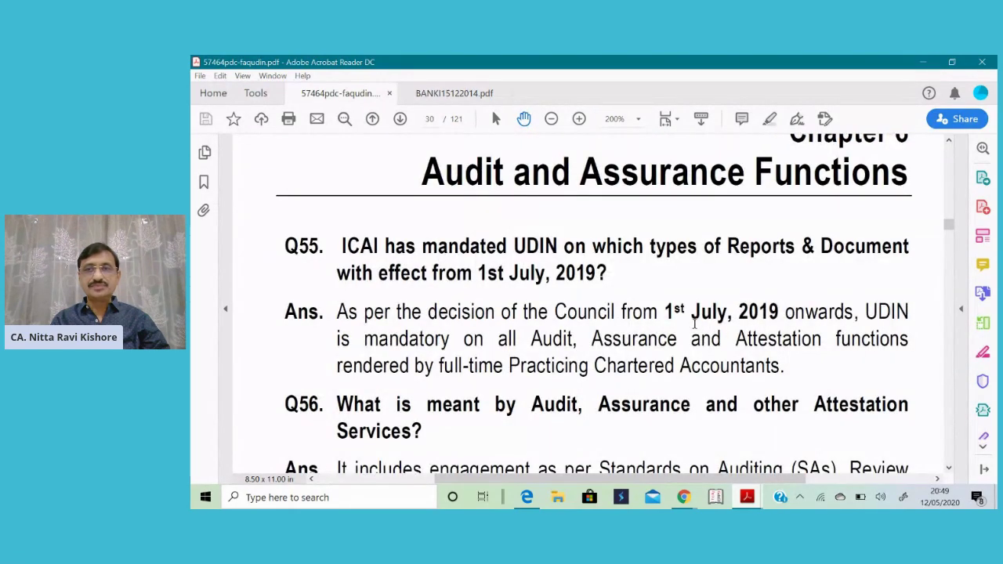
scroll(695, 323, down, 5)
scroll(695, 323, down, 10)
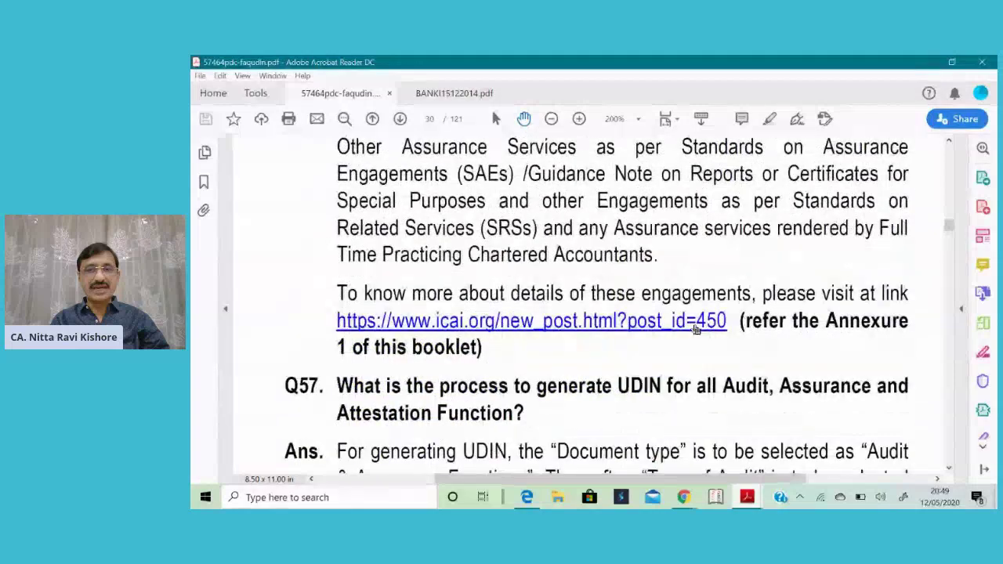
scroll(695, 328, down, 4)
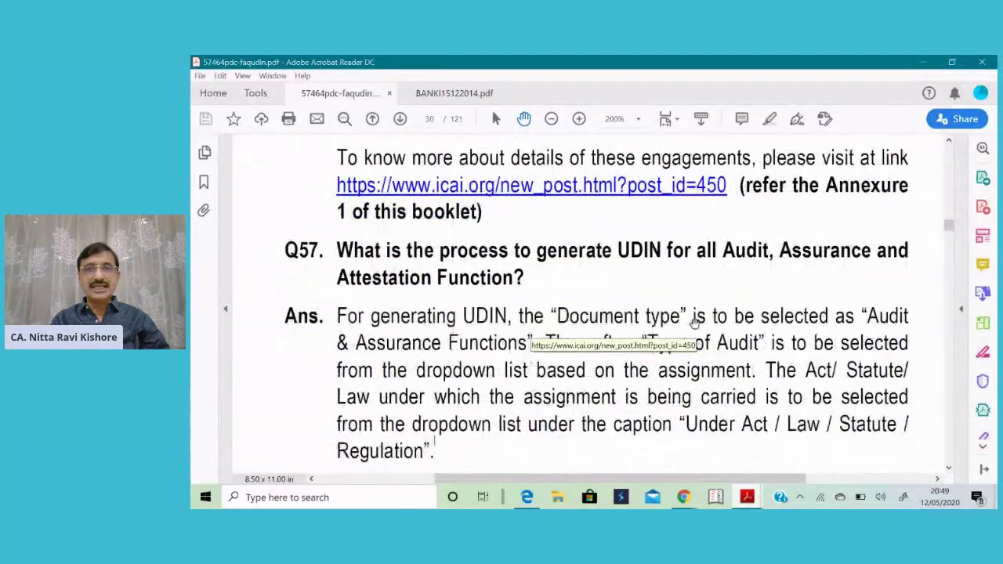